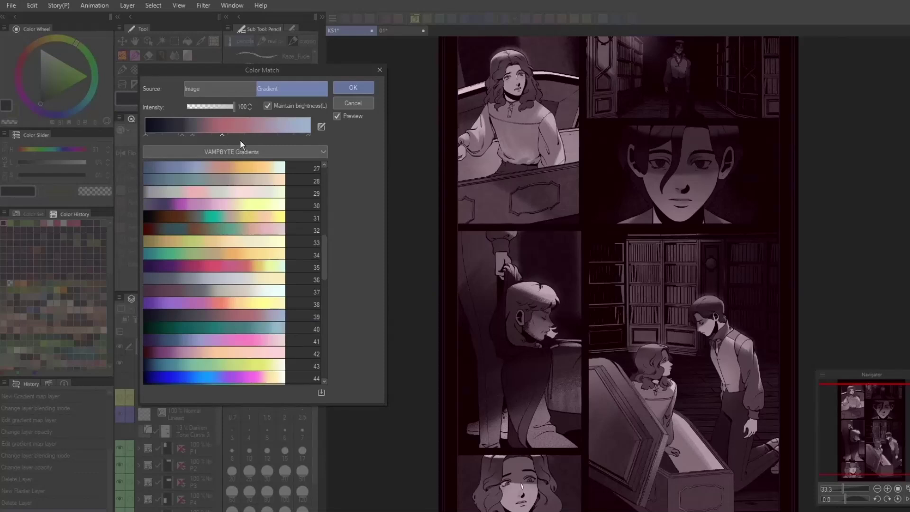
Switch the Color Match source from gradient to image, try several sample images, and pick the blue-to-pink sky picture
{"action": "left_click", "coordinate": [279, 135]}
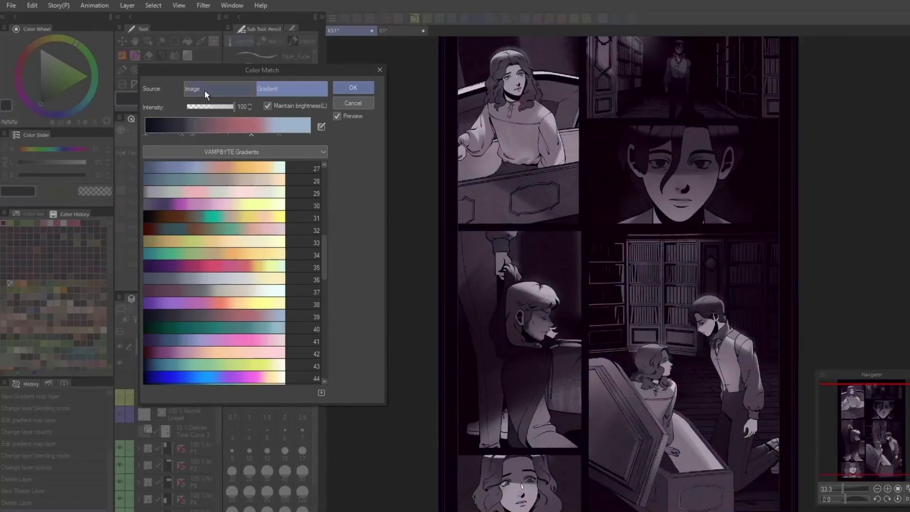
{"action": "left_click", "coordinate": [204, 89]}
{"action": "left_click", "coordinate": [281, 150]}
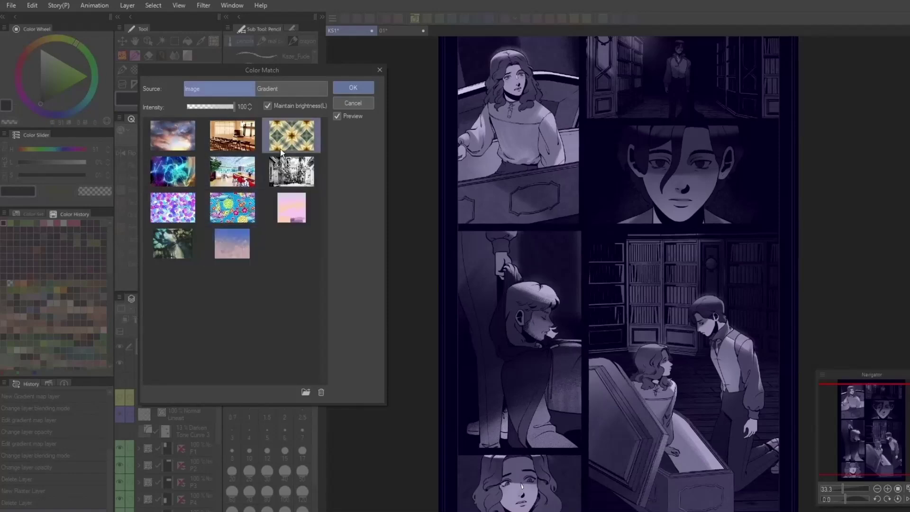
{"action": "left_click", "coordinate": [232, 208]}
{"action": "left_click", "coordinate": [184, 213]}
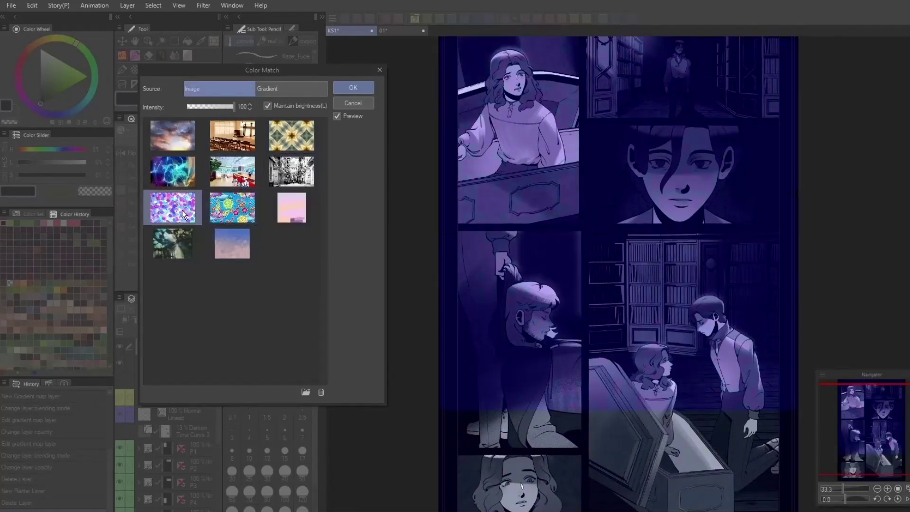
{"action": "left_click", "coordinate": [180, 187]}
{"action": "left_click", "coordinate": [228, 208]}
{"action": "left_click", "coordinate": [227, 243]}
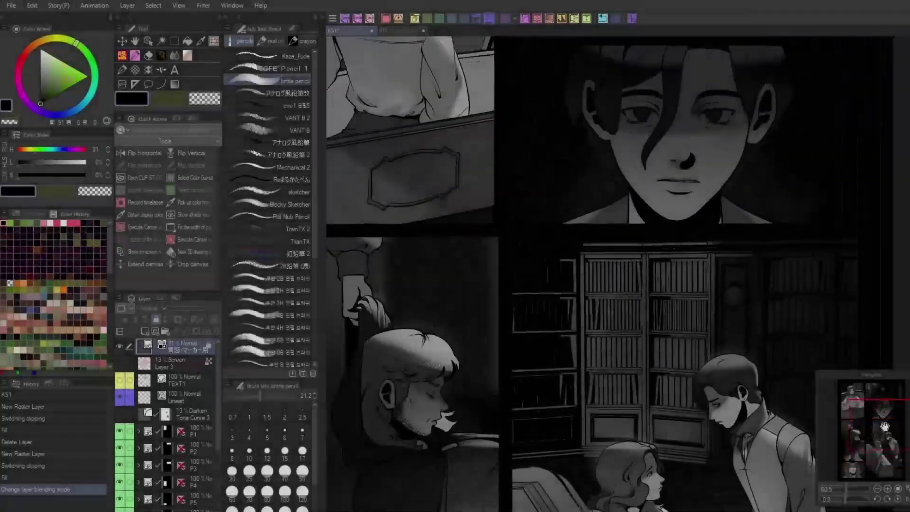
Save the grayscale comic page
{"action": "left_click_drag", "start_coordinate": [892, 424], "coordinate": [875, 403]}
{"action": "scroll", "coordinate": [761, 400], "scroll_direction": "down", "scroll_amount": 10}
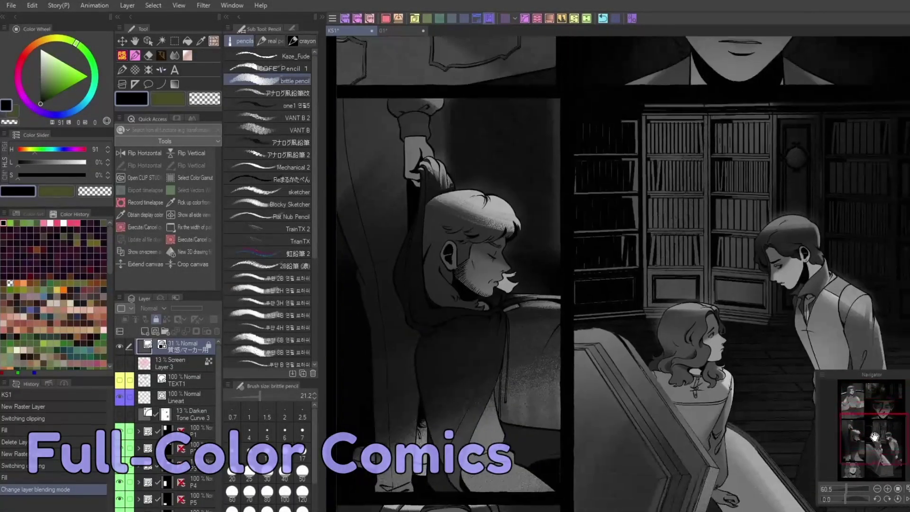
{"action": "scroll", "coordinate": [761, 400], "scroll_direction": "down", "scroll_amount": 6}
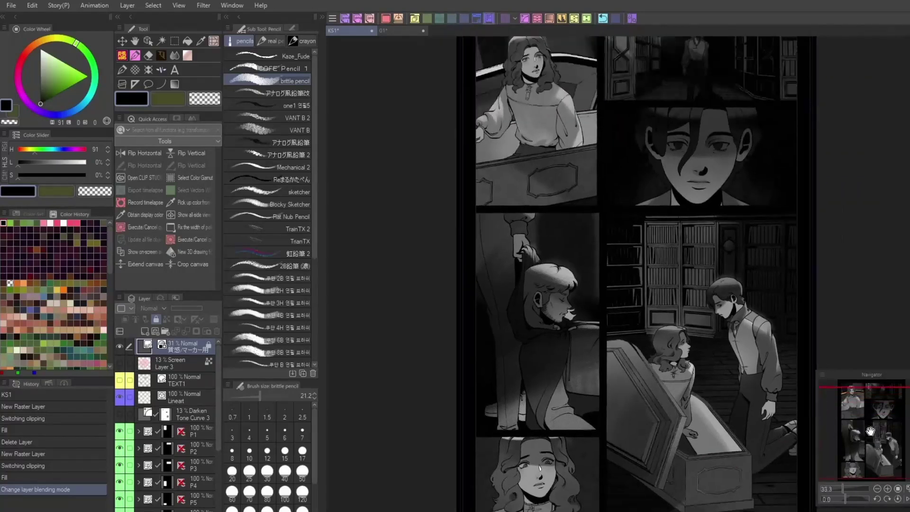
{"action": "left_click_drag", "start_coordinate": [871, 431], "coordinate": [875, 428]}
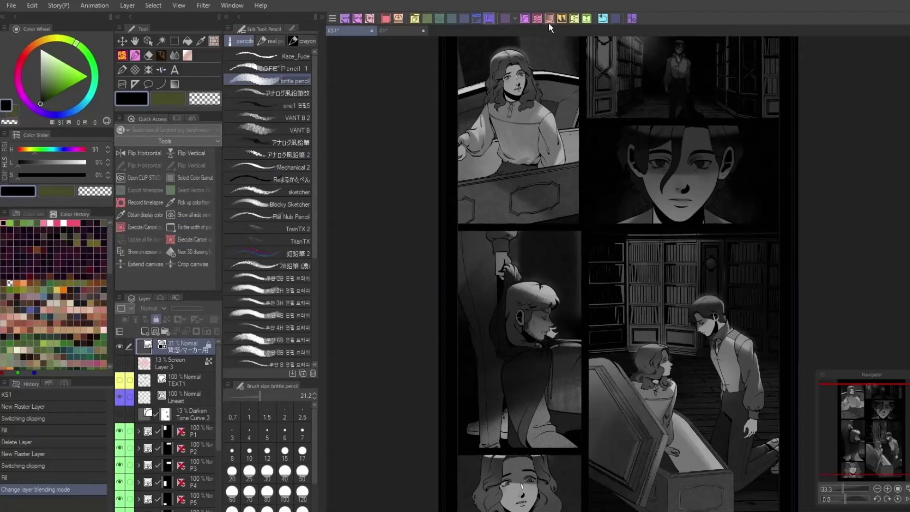
{"action": "key", "text": "ctrl+s"}
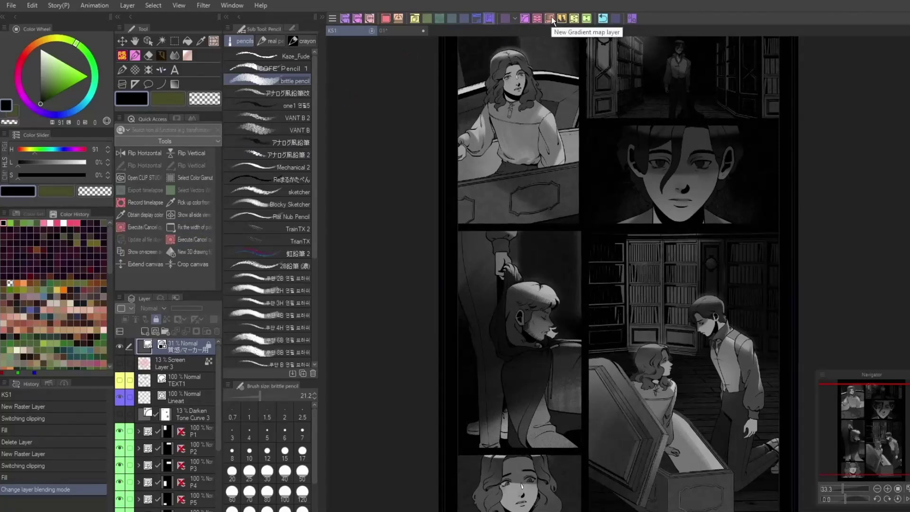
Add a gradient map layer above the page and load the VAMPBYTE Gradients set
{"action": "left_click", "coordinate": [551, 18]}
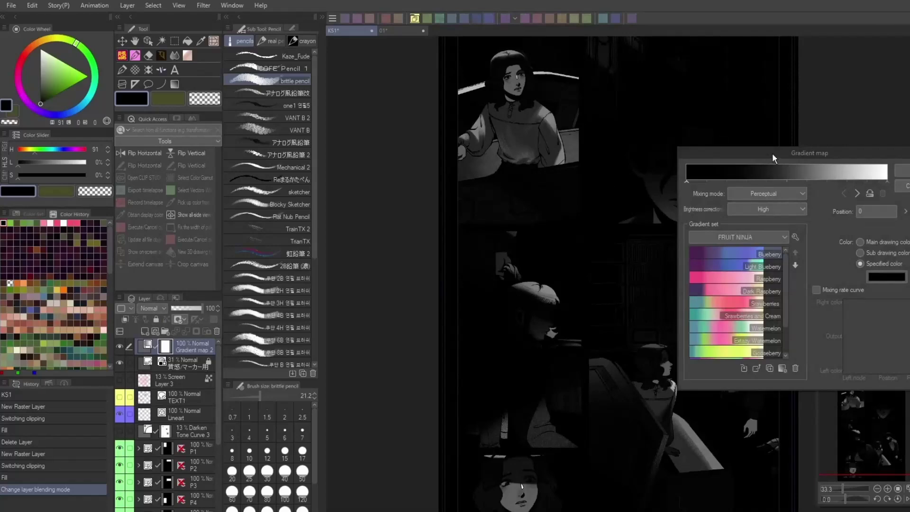
{"action": "left_click_drag", "start_coordinate": [774, 157], "coordinate": [294, 133]}
{"action": "left_click", "coordinate": [279, 213]}
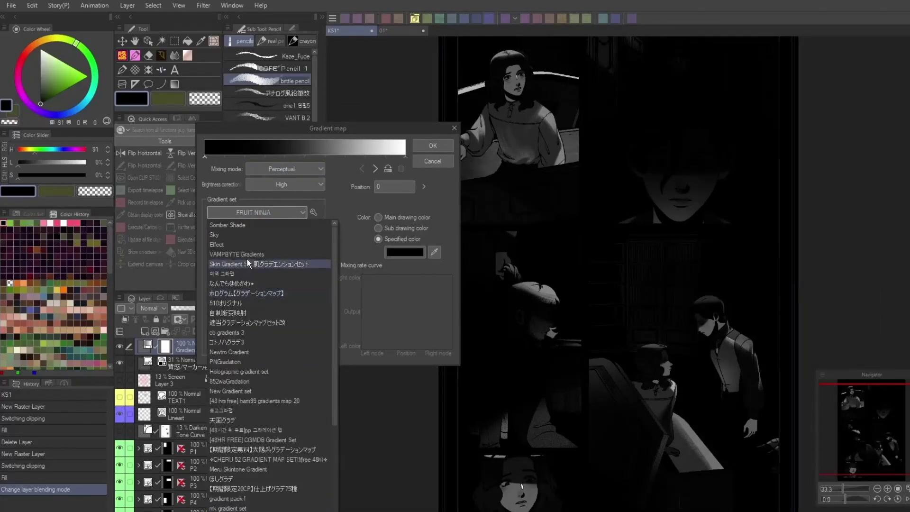
{"action": "left_click", "coordinate": [237, 254]}
Try gradients 3, 4 and 6 of the VAMPBYTE set on the comic page
{"action": "left_click", "coordinate": [270, 252]}
{"action": "left_click", "coordinate": [277, 267]}
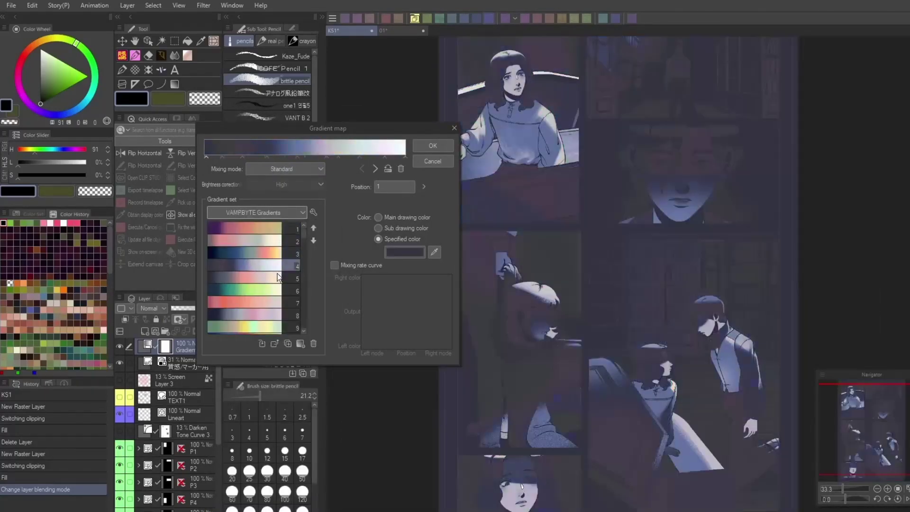
{"action": "left_click", "coordinate": [288, 291]}
{"action": "left_click", "coordinate": [272, 253]}
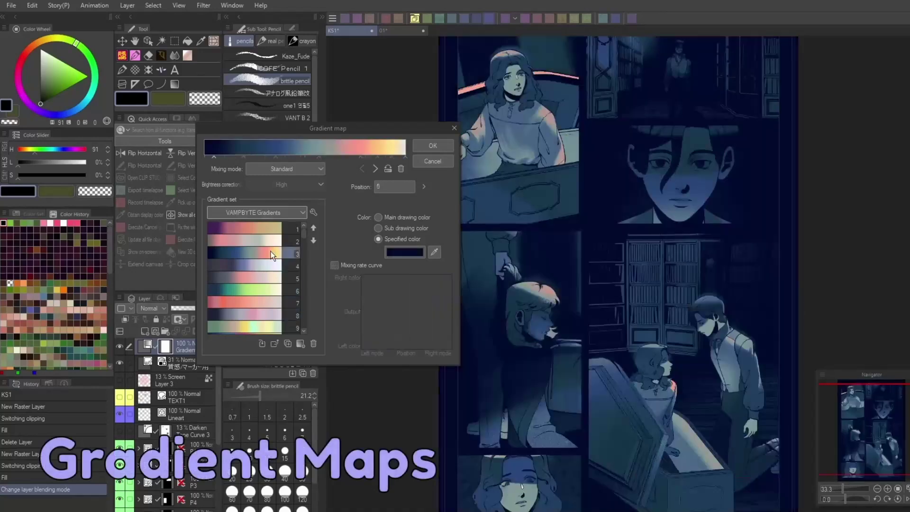
{"action": "left_click", "coordinate": [276, 268]}
{"action": "left_click", "coordinate": [283, 290]}
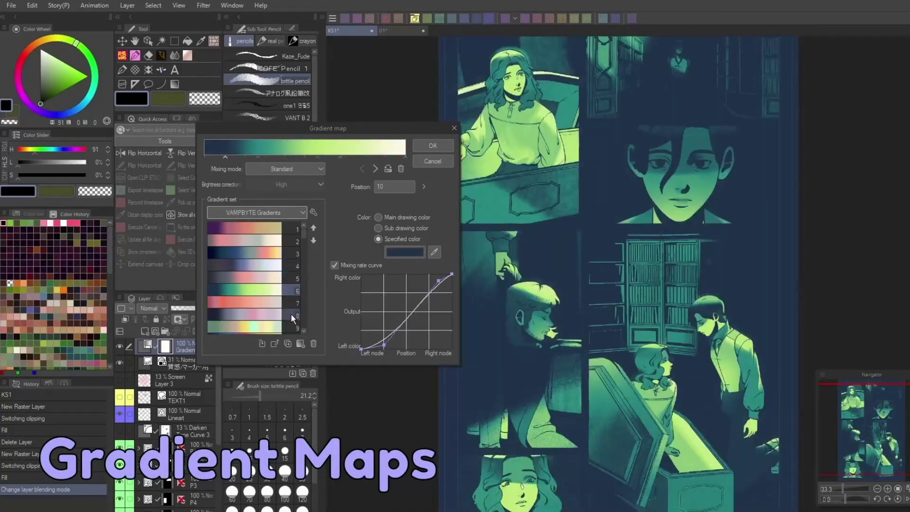
Apply VAMPBYTE gradient 15 to the gradient map layer and set the layer's blending mode to Color
{"action": "left_click", "coordinate": [291, 315]}
{"action": "scroll", "coordinate": [289, 297], "scroll_direction": "down", "scroll_amount": 3}
{"action": "left_click", "coordinate": [289, 294]}
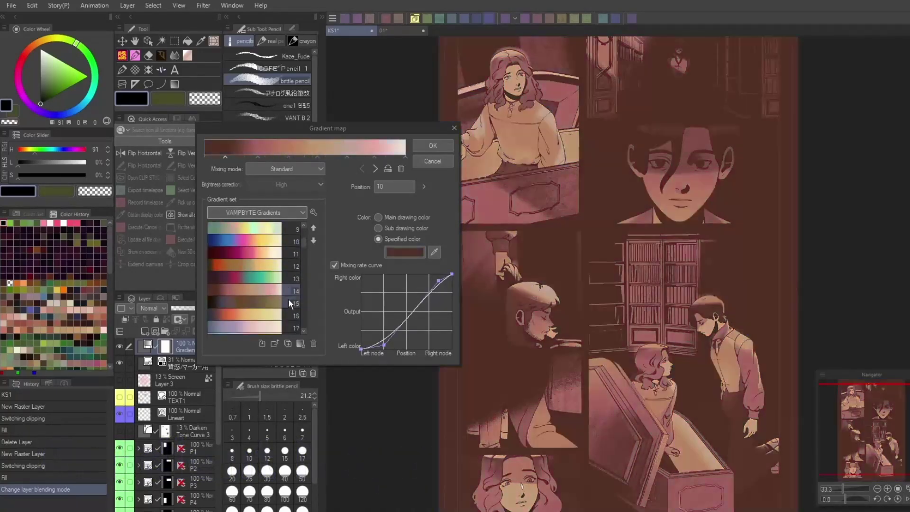
{"action": "left_click", "coordinate": [288, 299]}
{"action": "scroll", "coordinate": [288, 299], "scroll_direction": "down", "scroll_amount": 3}
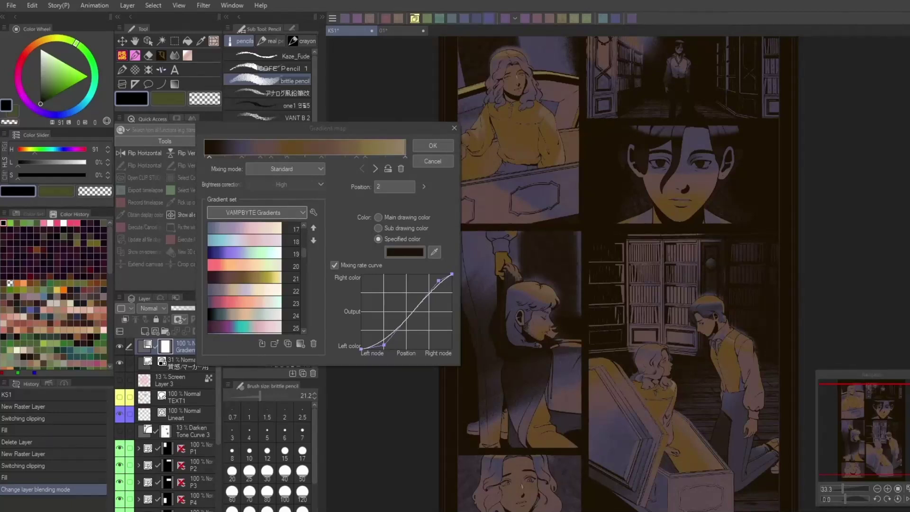
{"action": "key", "text": "Return"}
{"action": "left_click", "coordinate": [155, 309]}
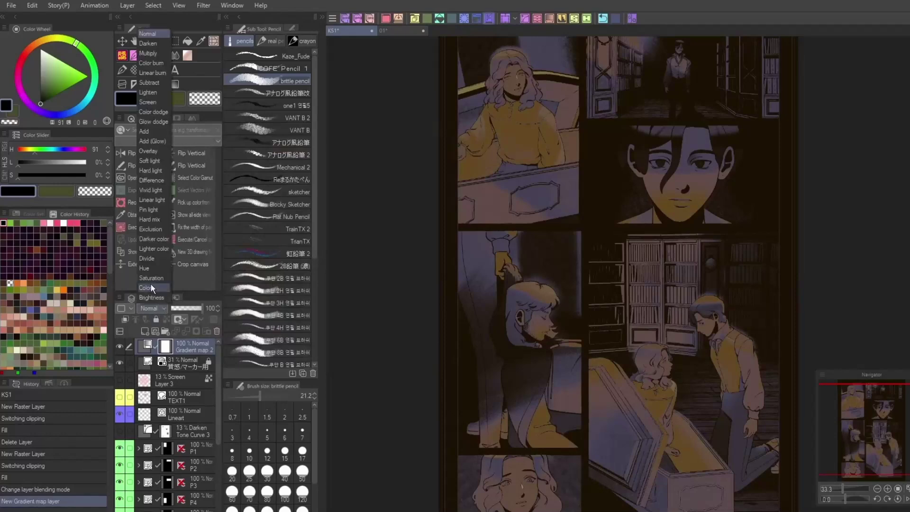
{"action": "left_click", "coordinate": [149, 283]}
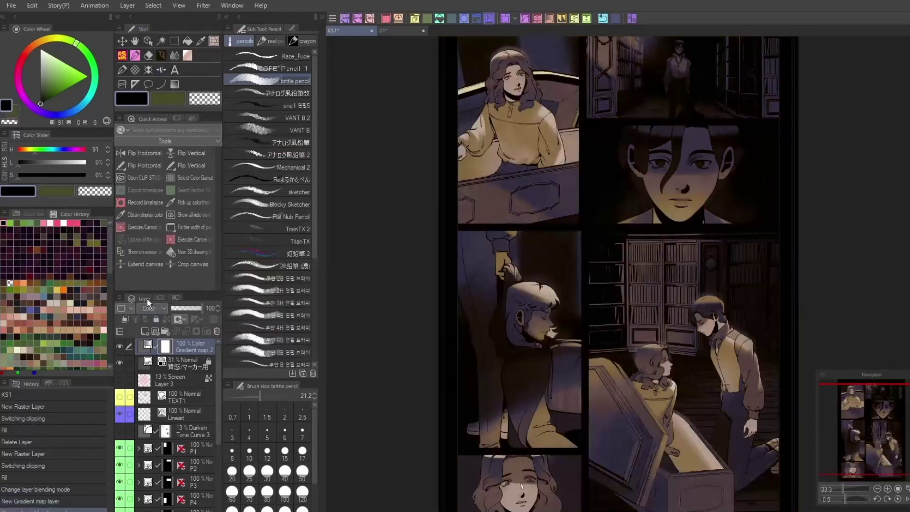
Reopen the gradient map's settings and try other VAMPBYTE presets on the page, including gradients 8, 18 and 20
{"action": "double_click", "coordinate": [145, 345]}
{"action": "left_click", "coordinate": [274, 252]}
{"action": "left_click", "coordinate": [271, 270]}
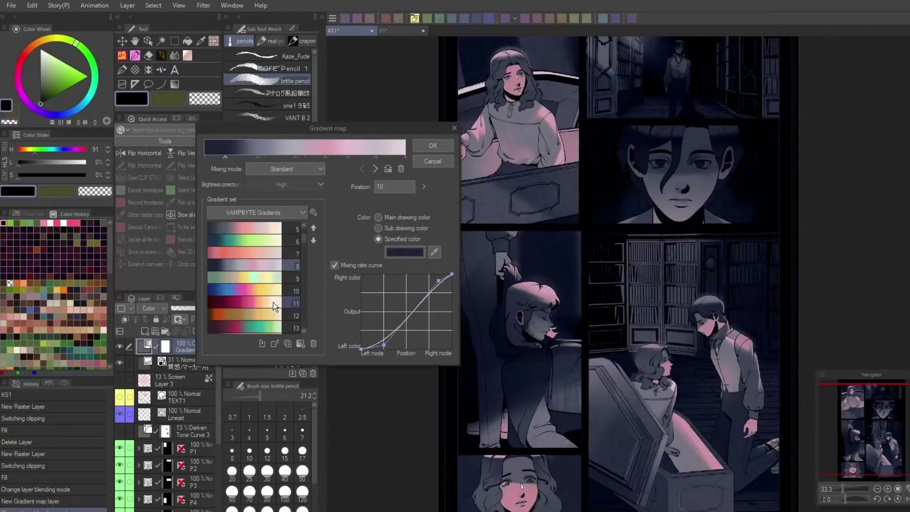
{"action": "left_click", "coordinate": [273, 303]}
{"action": "scroll", "coordinate": [273, 303], "scroll_direction": "down", "scroll_amount": 2}
{"action": "left_click", "coordinate": [273, 303]}
{"action": "scroll", "coordinate": [273, 302], "scroll_direction": "down", "scroll_amount": 2}
{"action": "left_click", "coordinate": [273, 302]}
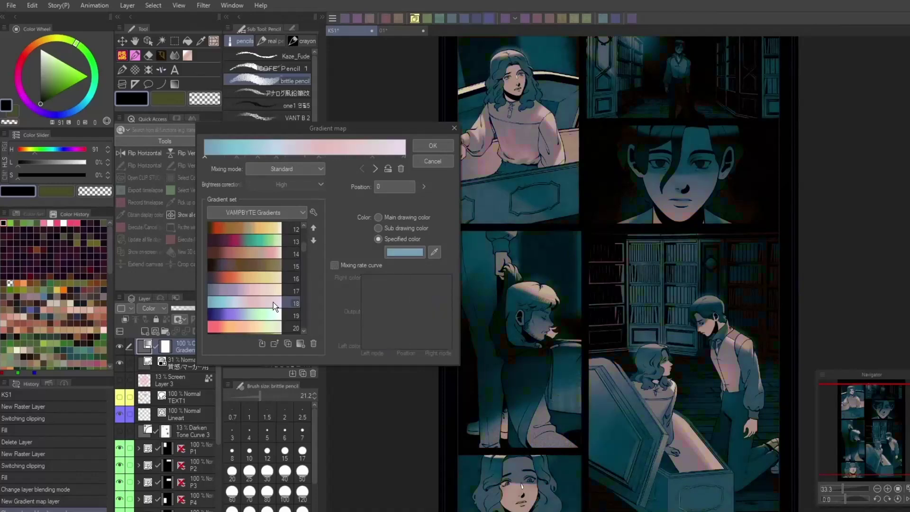
{"action": "left_click", "coordinate": [286, 314]}
{"action": "scroll", "coordinate": [288, 318], "scroll_direction": "down", "scroll_amount": 1}
{"action": "left_click", "coordinate": [288, 318]}
{"action": "scroll", "coordinate": [288, 317], "scroll_direction": "down", "scroll_amount": 3}
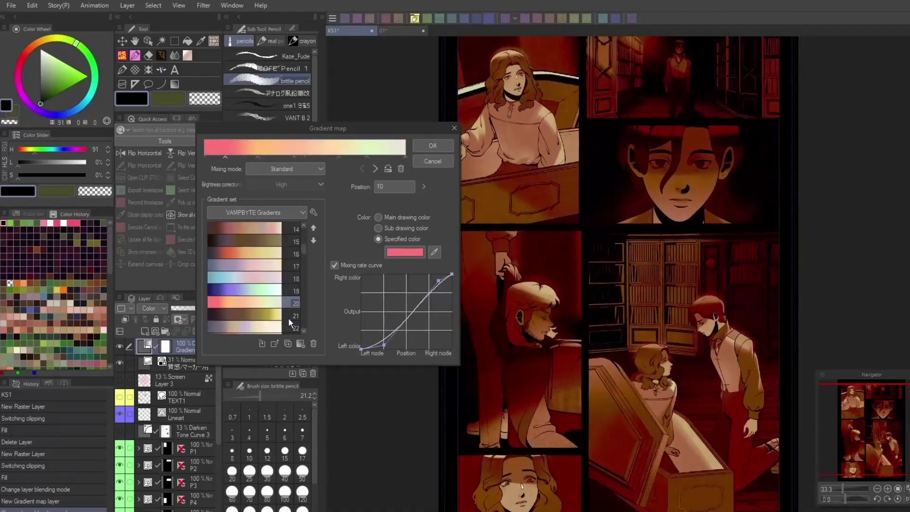
Apply VAMPBYTE gradient 32 to the gradient map and set the layer's opacity to 33%
{"action": "left_click", "coordinate": [286, 292]}
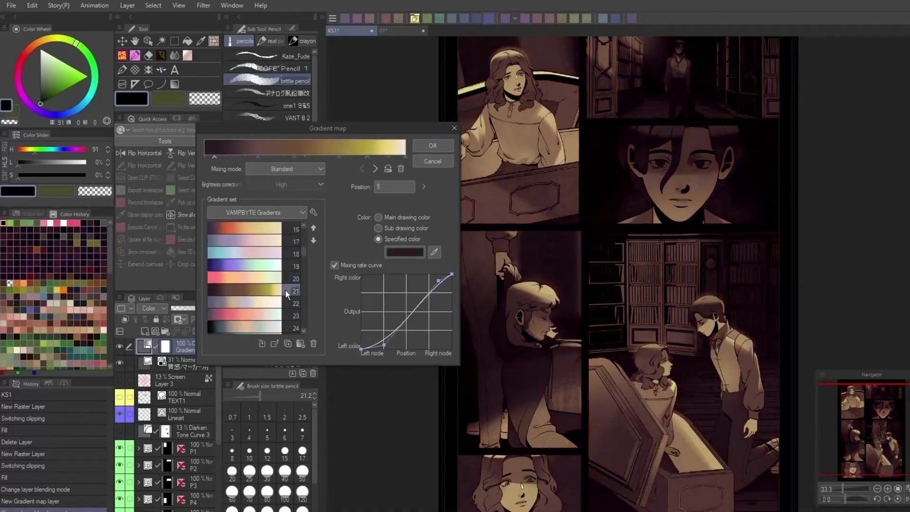
{"action": "scroll", "coordinate": [285, 291], "scroll_direction": "down", "scroll_amount": 4}
{"action": "left_click", "coordinate": [285, 290]}
{"action": "scroll", "coordinate": [285, 290], "scroll_direction": "down", "scroll_amount": 2}
{"action": "left_click", "coordinate": [285, 300]}
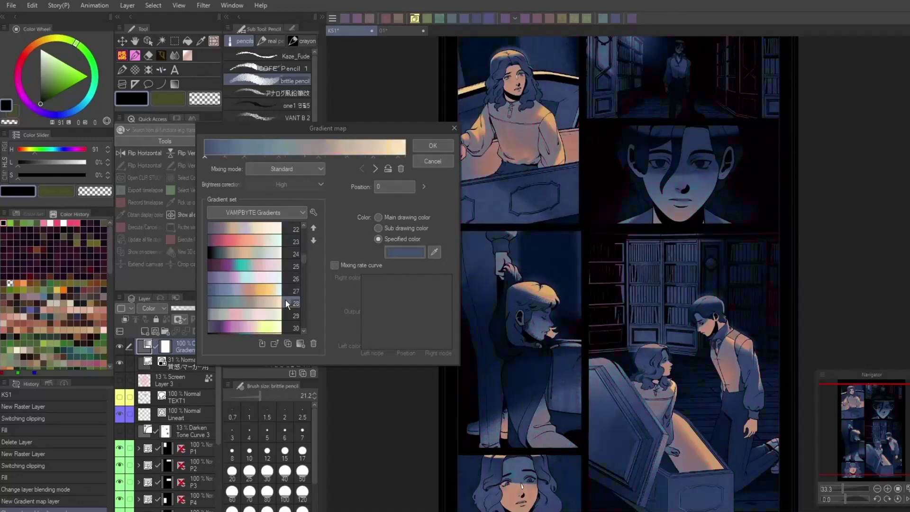
{"action": "scroll", "coordinate": [285, 300], "scroll_direction": "down", "scroll_amount": 3}
{"action": "left_click", "coordinate": [286, 313]}
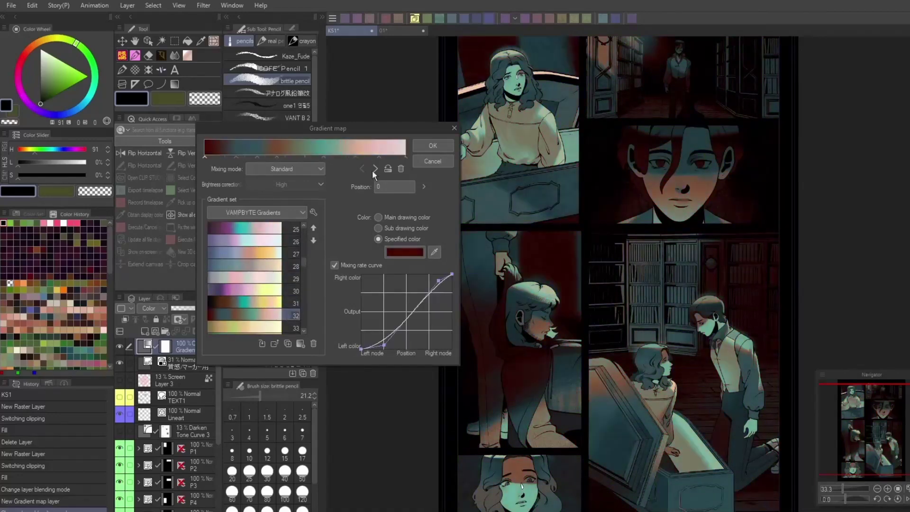
{"action": "left_click", "coordinate": [433, 145]}
{"action": "left_click", "coordinate": [181, 308]}
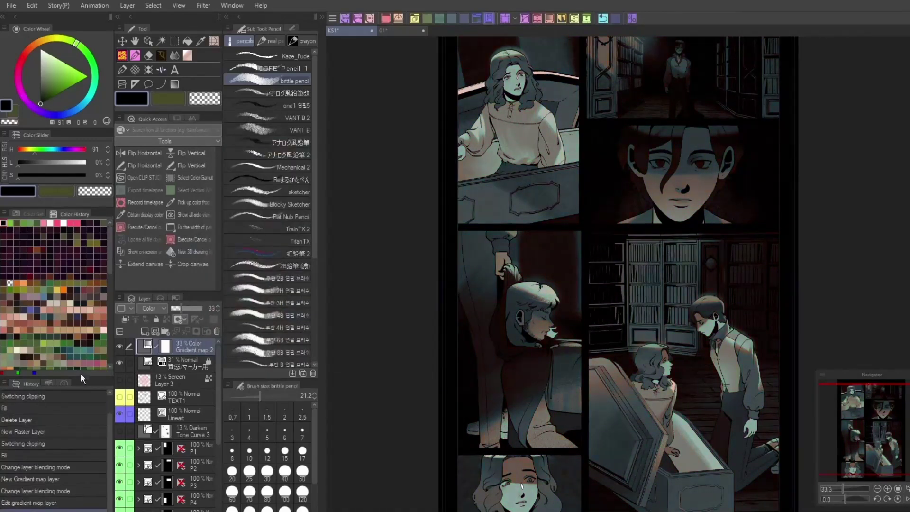
Edit the gradient map again, trying presets such as 15 and 27, and choose VAMPBYTE gradient 33
{"action": "double_click", "coordinate": [144, 346]}
{"action": "left_click", "coordinate": [275, 303]}
{"action": "left_click", "coordinate": [275, 314]}
{"action": "scroll", "coordinate": [273, 327], "scroll_direction": "down", "scroll_amount": 10}
{"action": "left_click", "coordinate": [273, 327]}
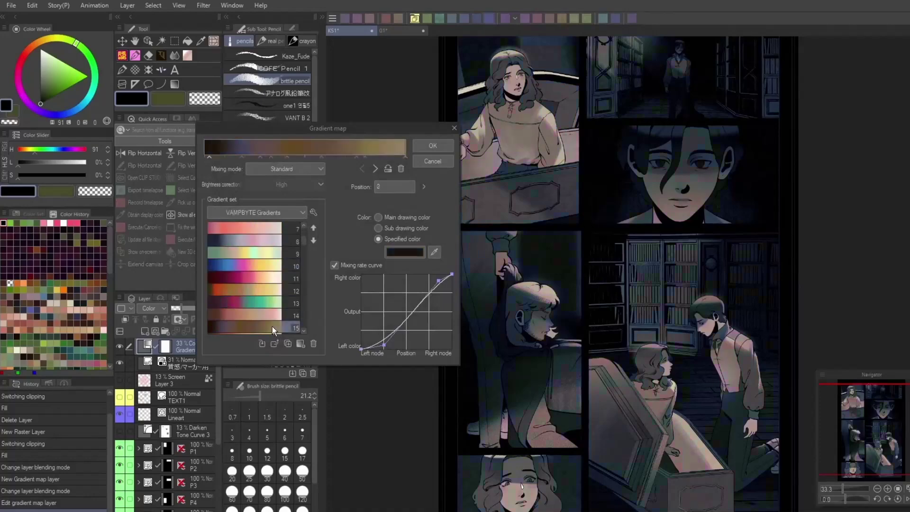
{"action": "scroll", "coordinate": [273, 327], "scroll_direction": "down", "scroll_amount": 3}
{"action": "left_click", "coordinate": [273, 327]}
{"action": "scroll", "coordinate": [273, 327], "scroll_direction": "down", "scroll_amount": 3}
{"action": "left_click", "coordinate": [273, 327]}
{"action": "scroll", "coordinate": [272, 326], "scroll_direction": "down", "scroll_amount": 6}
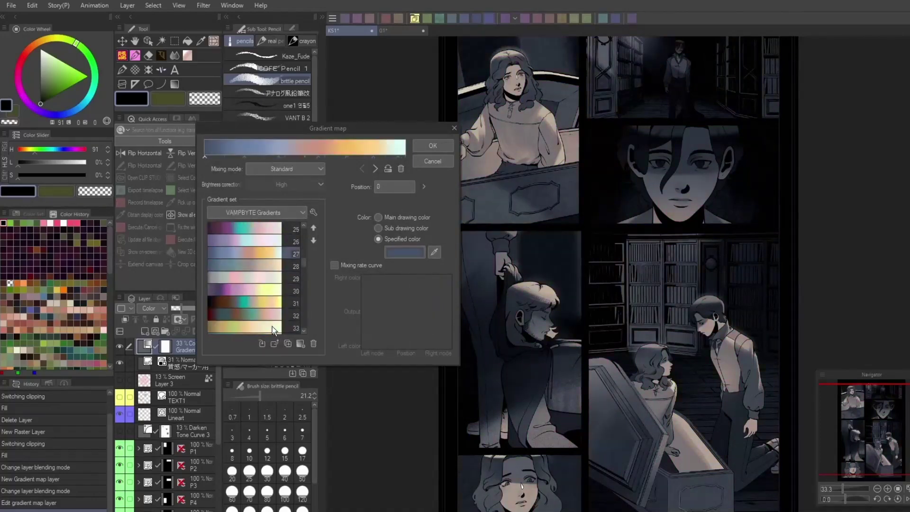
{"action": "left_click", "coordinate": [272, 326]}
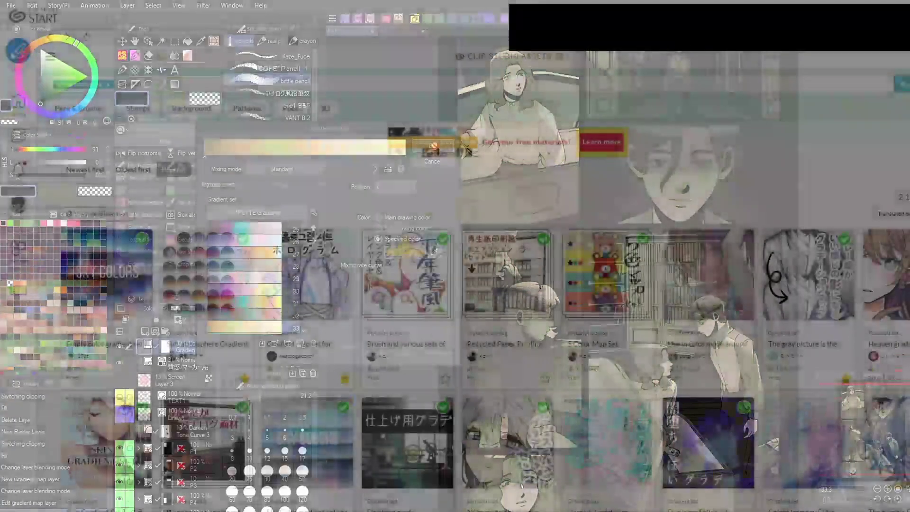
Switch to Clip Studio Assets and browse the most popular gradient sets
{"action": "scroll", "coordinate": [474, 306], "scroll_direction": "down", "scroll_amount": 2}
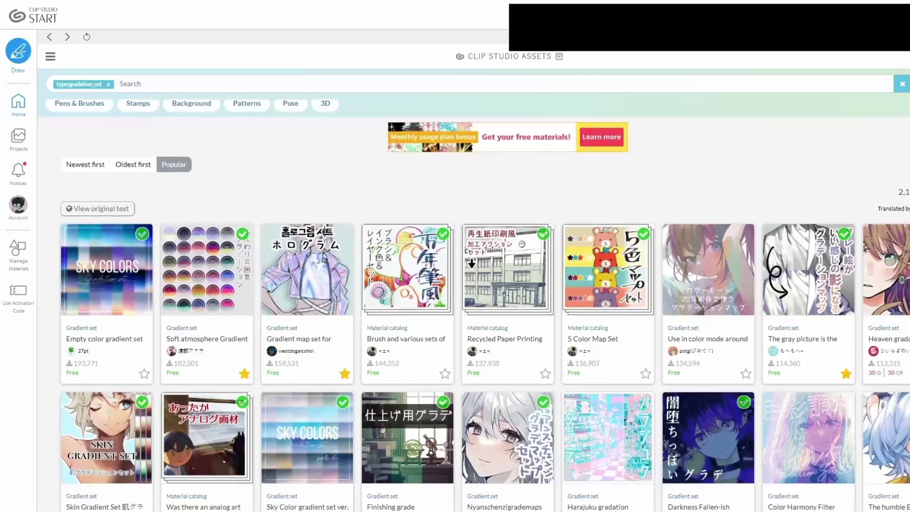
{"action": "scroll", "coordinate": [474, 306], "scroll_direction": "down", "scroll_amount": 3}
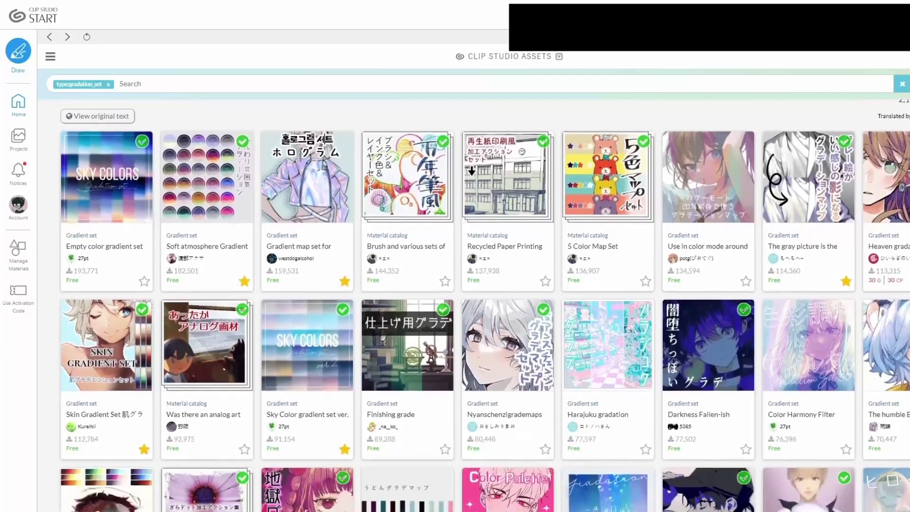
{"action": "scroll", "coordinate": [474, 306], "scroll_direction": "down", "scroll_amount": 3}
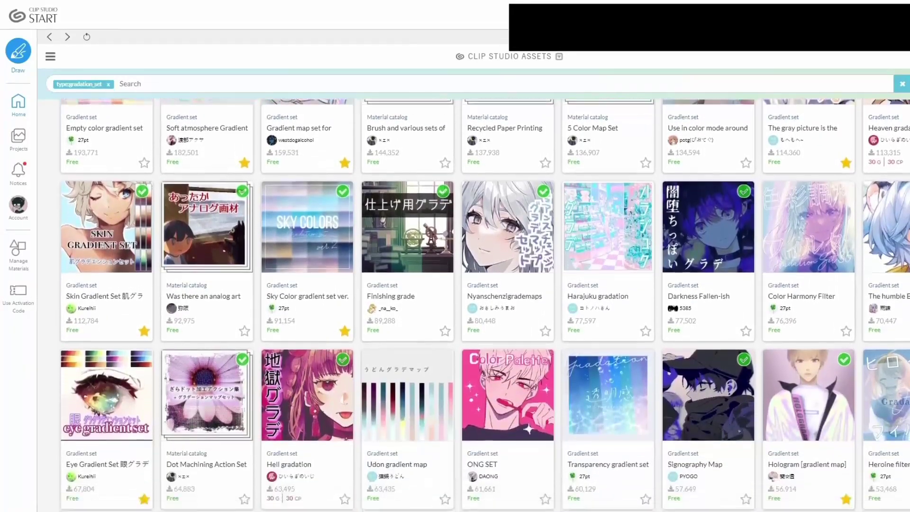
{"action": "scroll", "coordinate": [474, 305], "scroll_direction": "down", "scroll_amount": 1}
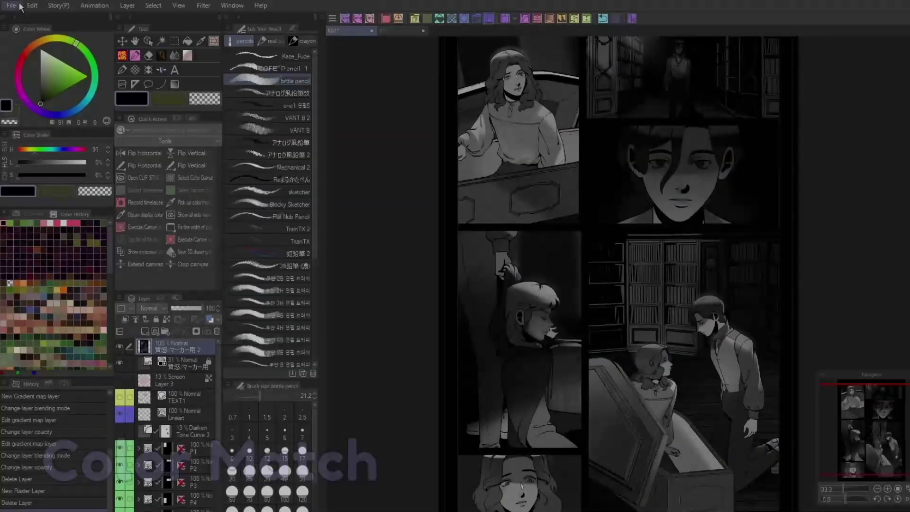
Open the Color Match tonal correction for the top raster layer and preview a gradient from the VAMPBYTE Gradients set
{"action": "left_click", "coordinate": [31, 5]}
{"action": "mouse_move", "coordinate": [112, 265]}
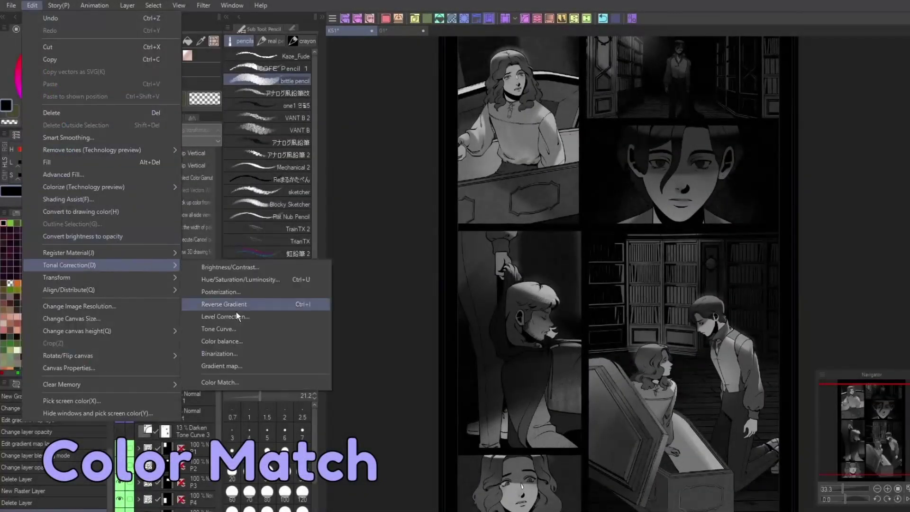
{"action": "left_click", "coordinate": [236, 308]}
{"action": "left_click_drag", "start_coordinate": [331, 161], "coordinate": [243, 67]}
{"action": "left_click", "coordinate": [252, 233]}
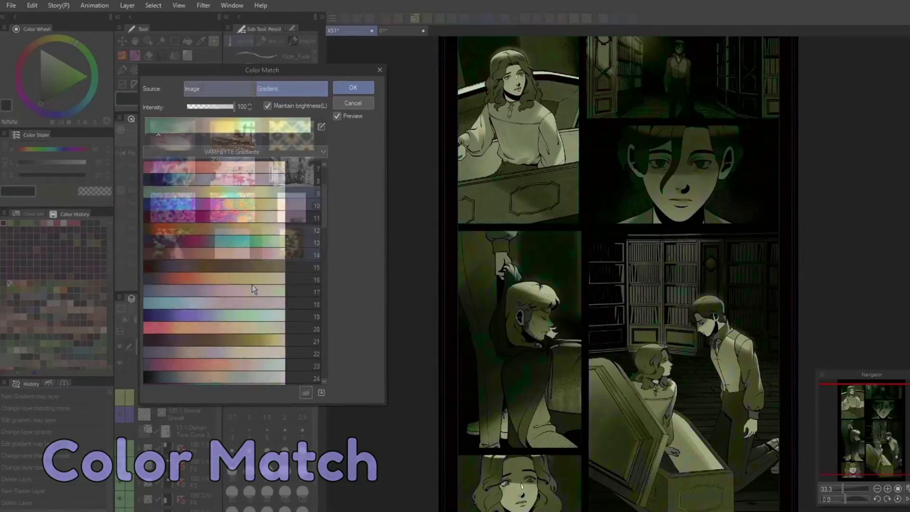
Use the golden-brown image as the Color Match source with Maintain brightness off and the intensity at 47
{"action": "left_click", "coordinate": [219, 89]}
{"action": "left_click", "coordinate": [291, 243]}
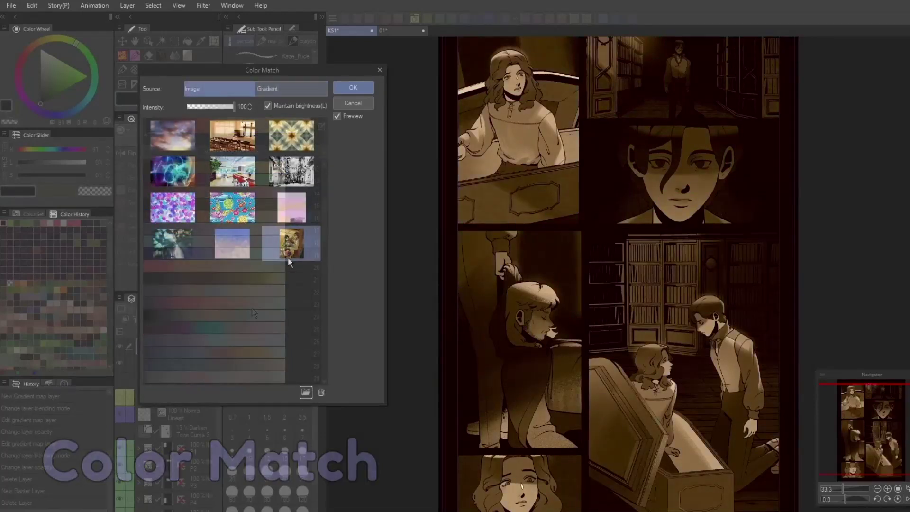
{"action": "left_click", "coordinate": [268, 106]}
{"action": "left_click_drag", "start_coordinate": [220, 106], "coordinate": [209, 107]}
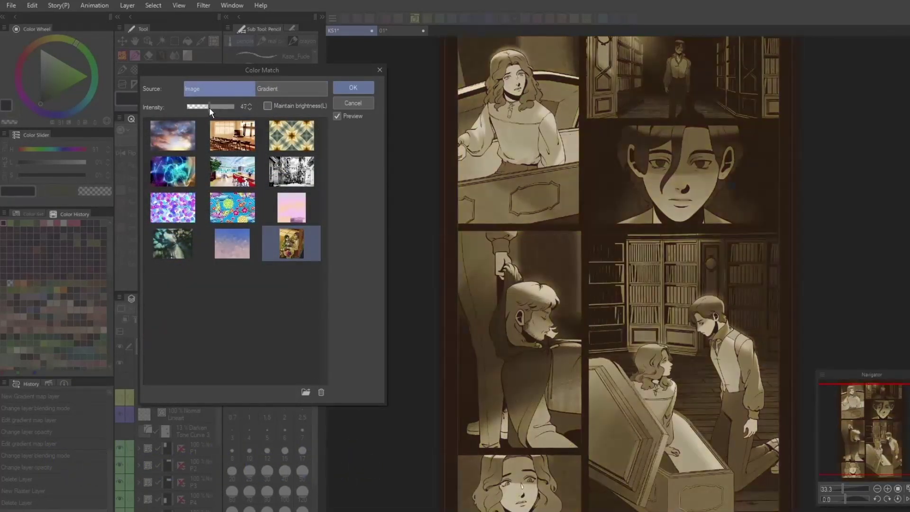
Preview several other Color Match source images, including the blue sky and dark green ones, and apply the black-and-white street image
{"action": "left_click", "coordinate": [251, 239]}
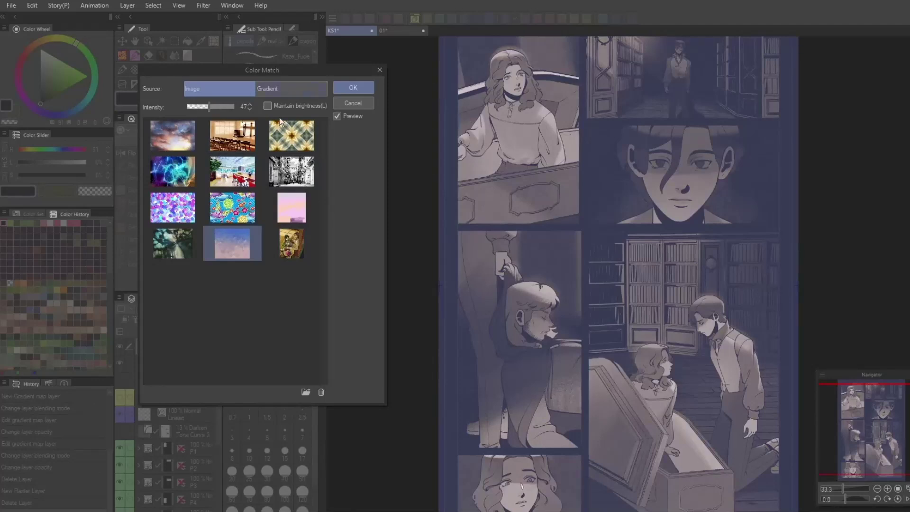
{"action": "left_click", "coordinate": [291, 207]}
{"action": "left_click", "coordinate": [173, 244]}
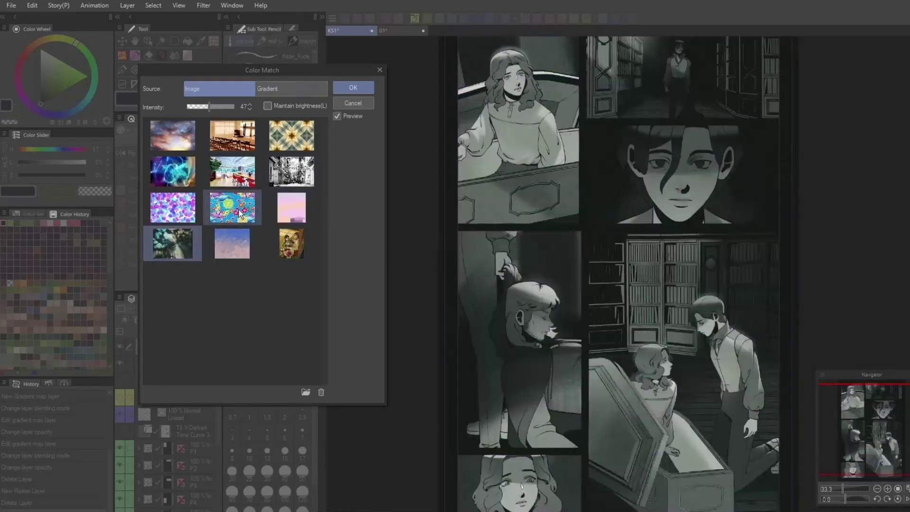
{"action": "left_click", "coordinate": [233, 211]}
{"action": "left_click", "coordinate": [304, 175]}
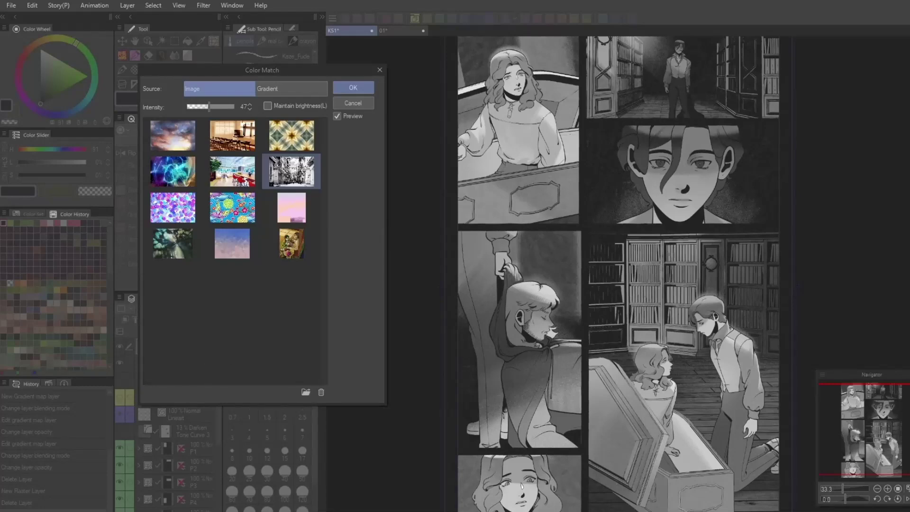
{"action": "left_click", "coordinate": [349, 88]}
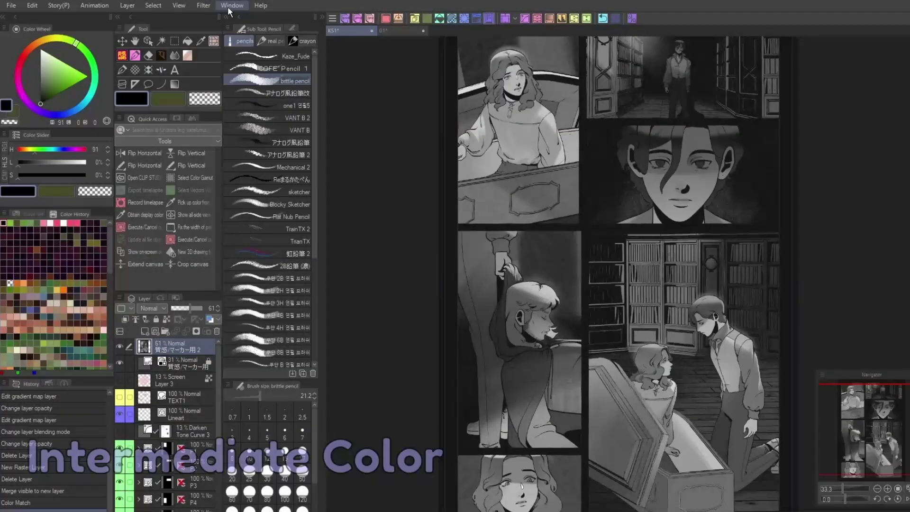
Open the Intermediate Color palette beside the canvas and set its upper-right corner to a deep red
{"action": "left_click", "coordinate": [228, 6]}
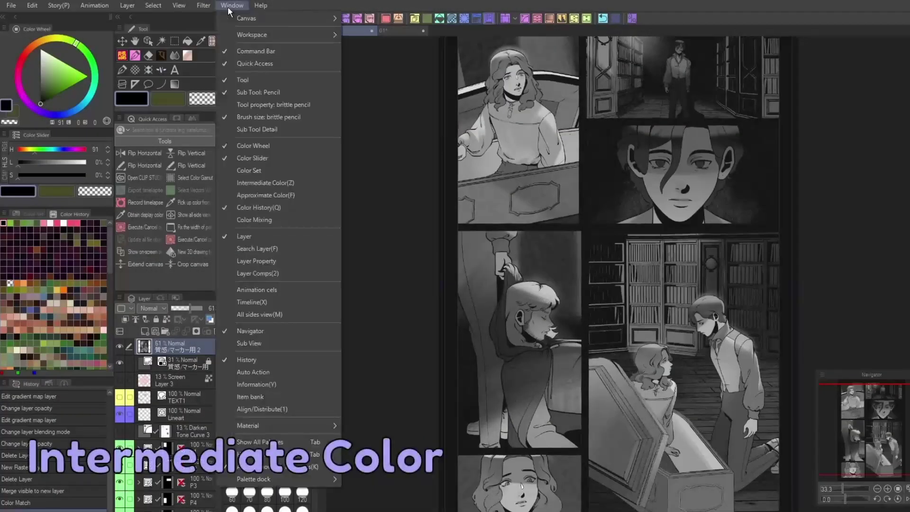
{"action": "left_click", "coordinate": [280, 173]}
{"action": "left_click_drag", "start_coordinate": [576, 94], "coordinate": [360, 132]}
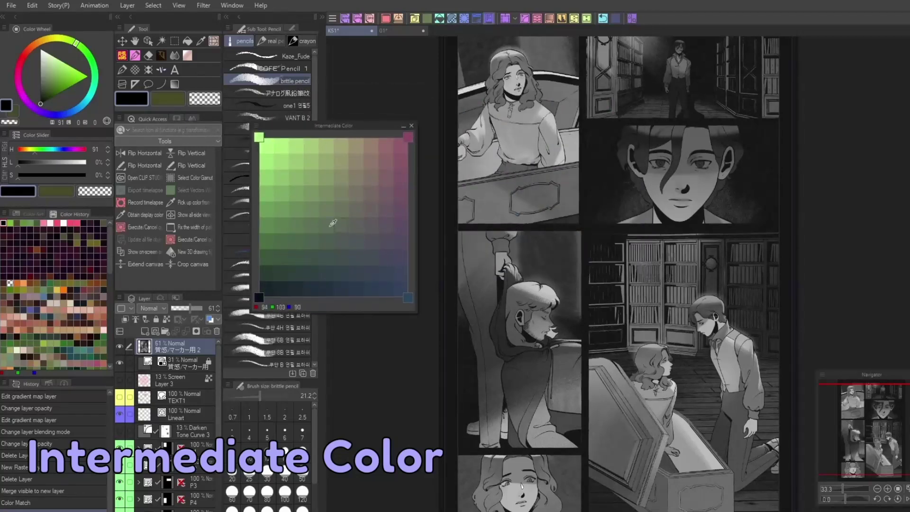
{"action": "left_click", "coordinate": [21, 60]}
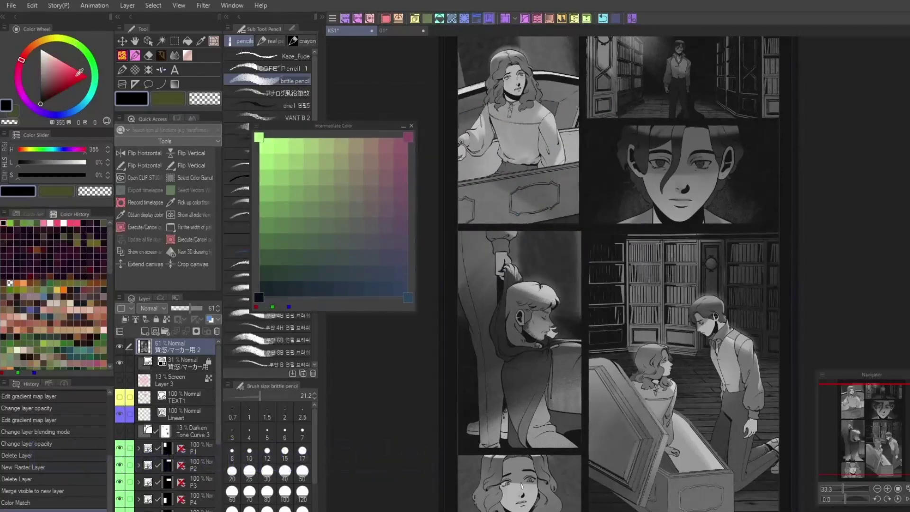
{"action": "left_click", "coordinate": [66, 85]}
{"action": "left_click", "coordinate": [409, 136]}
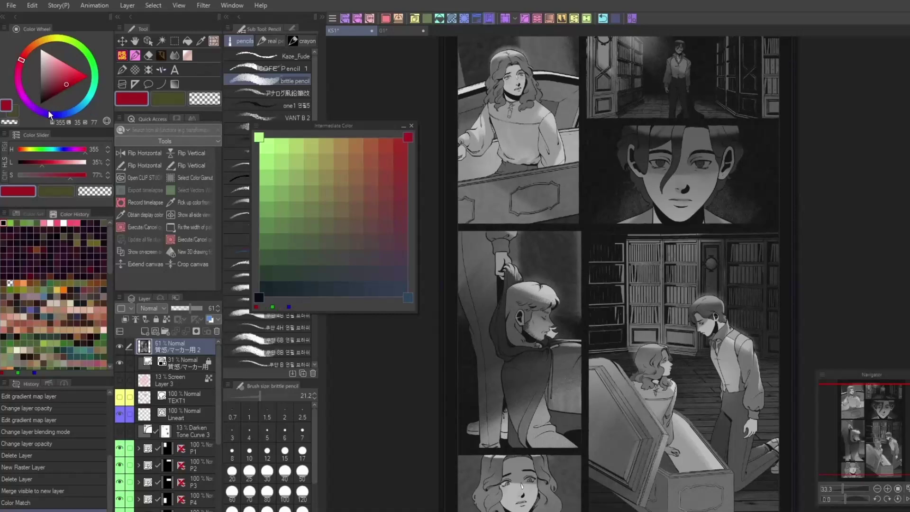
Set the Intermediate Color palette's lower-right corner to dark purple and its upper-left corner to light tan
{"action": "left_click", "coordinate": [20, 93]}
{"action": "left_click", "coordinate": [44, 92]}
{"action": "left_click", "coordinate": [408, 297]}
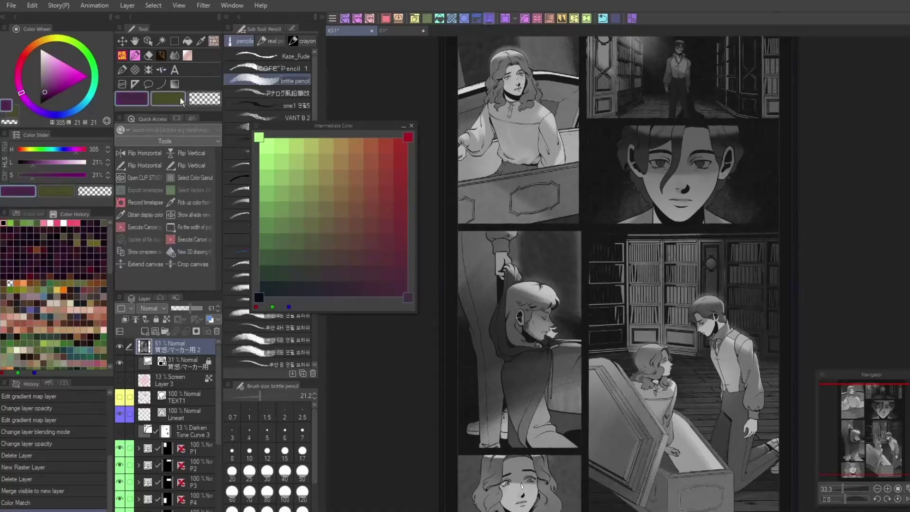
{"action": "left_click", "coordinate": [39, 42]}
{"action": "left_click", "coordinate": [50, 64]}
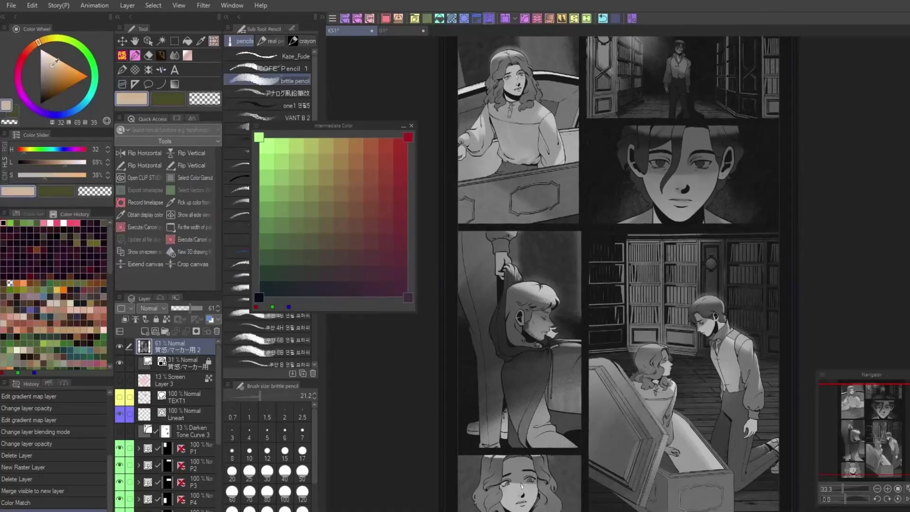
{"action": "left_click", "coordinate": [259, 136]}
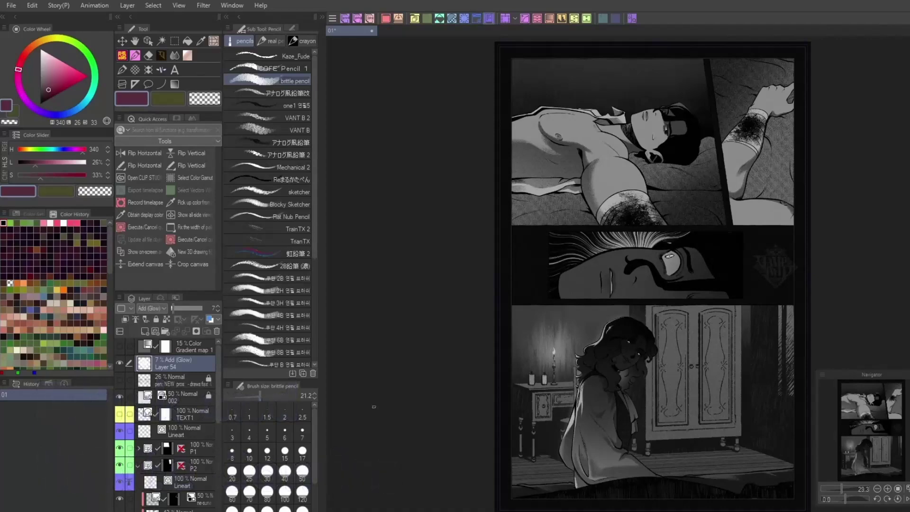
Find Layer 9, which holds the arm's gray shading in the comic page's upper-right panel, and apply the Tone effect to it
{"action": "scroll", "coordinate": [617, 474], "scroll_direction": "up", "scroll_amount": 5}
{"action": "scroll", "coordinate": [204, 429], "scroll_direction": "down", "scroll_amount": 3}
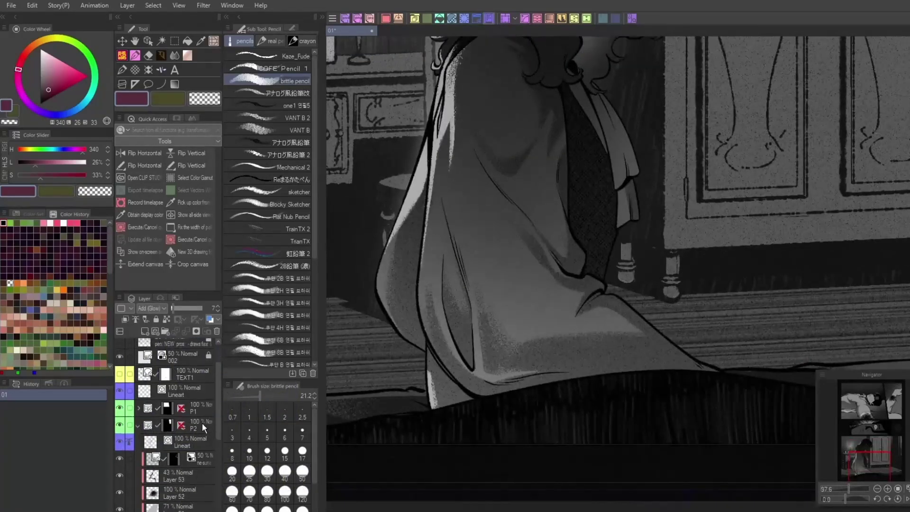
{"action": "scroll", "coordinate": [204, 428], "scroll_direction": "down", "scroll_amount": 2}
{"action": "left_click", "coordinate": [120, 474]}
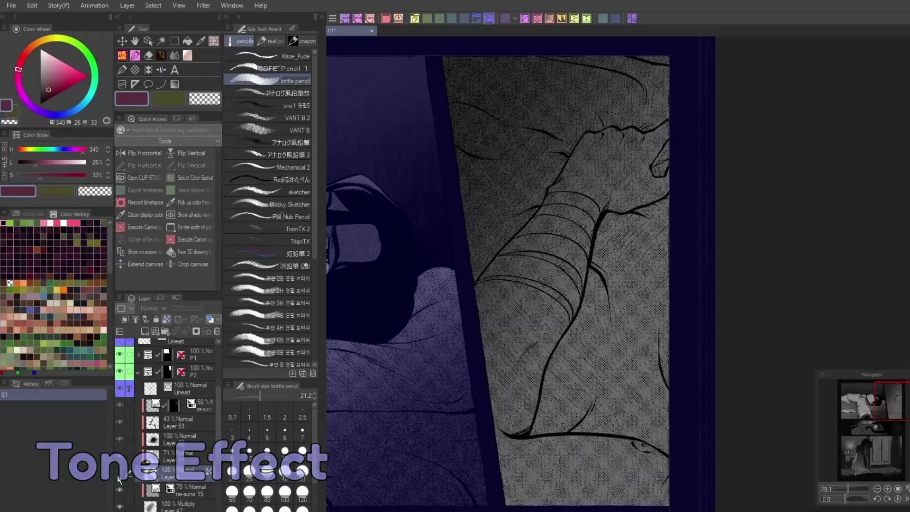
{"action": "left_click", "coordinate": [158, 298]}
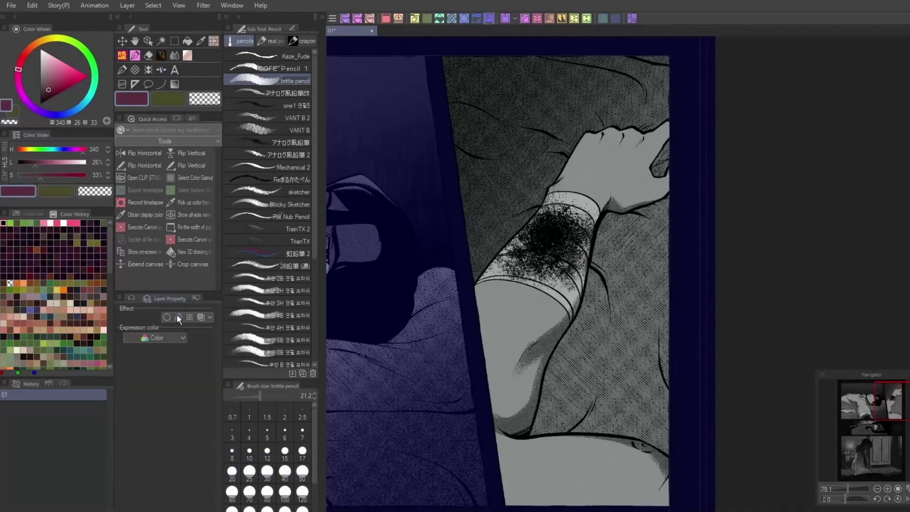
{"action": "left_click", "coordinate": [189, 317]}
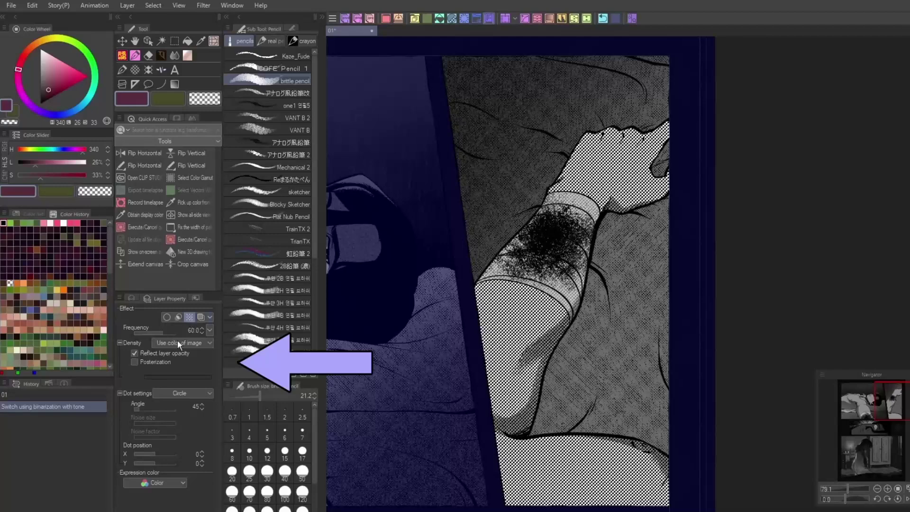
Set the arm tone's frequency to 75.2 and dot angle to 232, and change its dot shape
{"action": "mouse_move", "coordinate": [158, 331]}
{"action": "left_mouse_down"}
{"action": "mouse_move", "coordinate": [135, 332]}
{"action": "mouse_move", "coordinate": [172, 335]}
{"action": "left_mouse_up"}
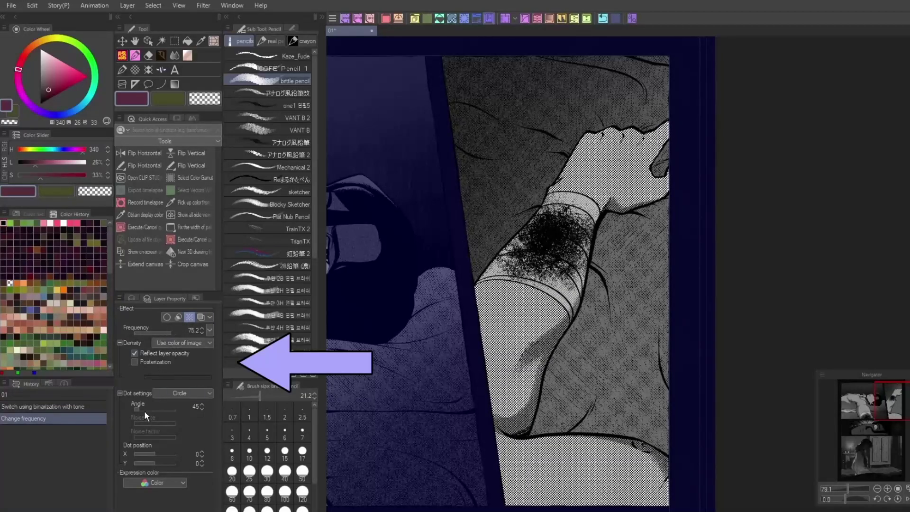
{"action": "mouse_move", "coordinate": [144, 410]}
{"action": "left_mouse_down"}
{"action": "mouse_move", "coordinate": [159, 408]}
{"action": "mouse_move", "coordinate": [115, 406]}
{"action": "mouse_move", "coordinate": [161, 407]}
{"action": "left_mouse_up"}
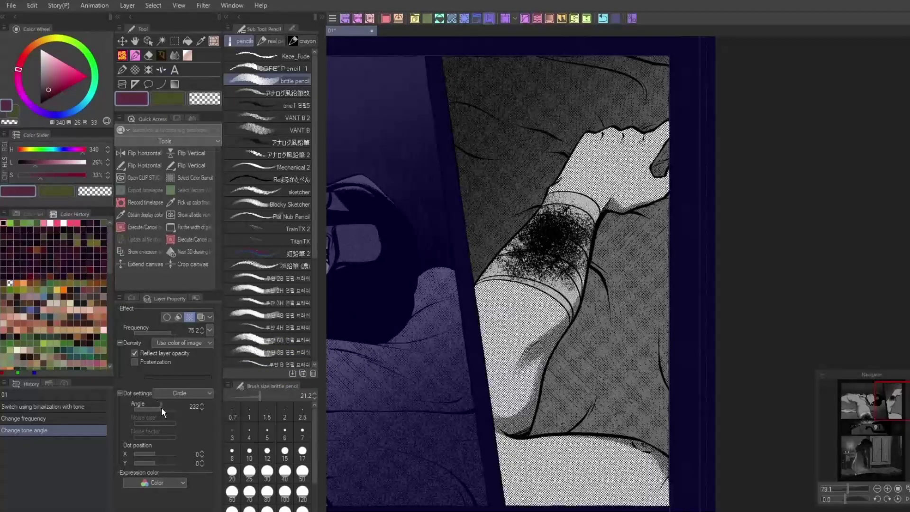
{"action": "left_click", "coordinate": [185, 393]}
{"action": "left_click", "coordinate": [192, 295]}
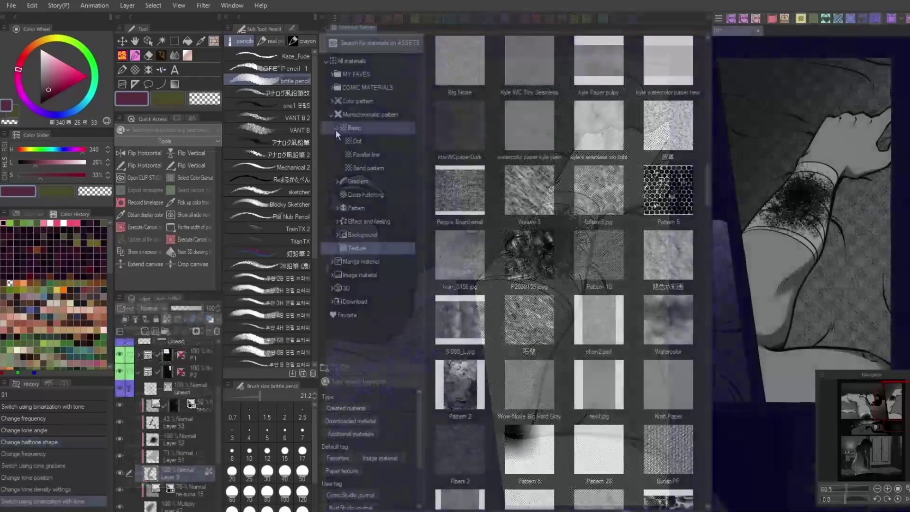
Browse the monochromatic Dot, Parallel line and Sand pattern materials and place the 40% 60/0 Noise Monochrome pattern over the arm panel
{"action": "left_click", "coordinate": [357, 141]}
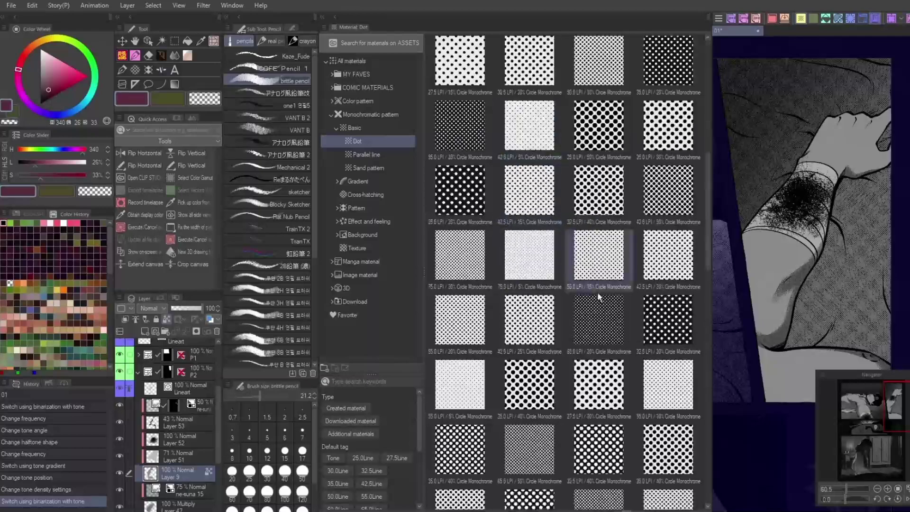
{"action": "left_click", "coordinate": [384, 155]}
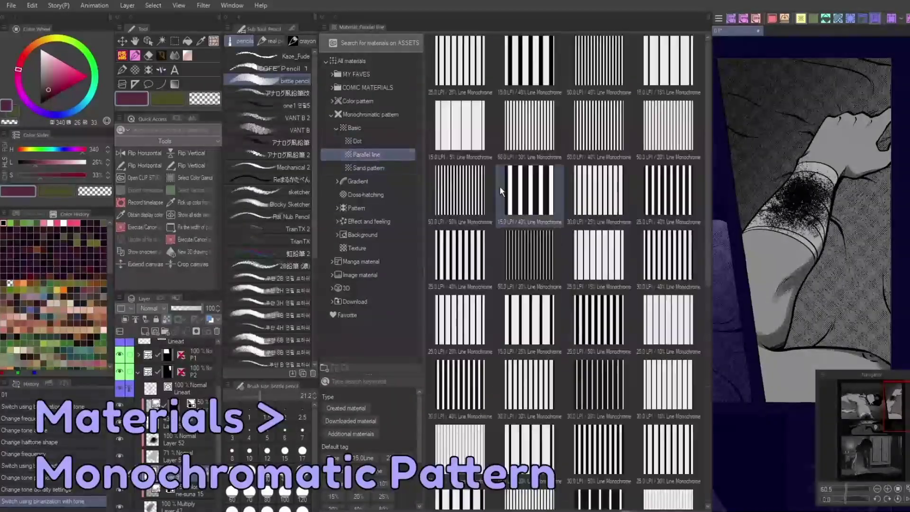
{"action": "left_click", "coordinate": [368, 169]}
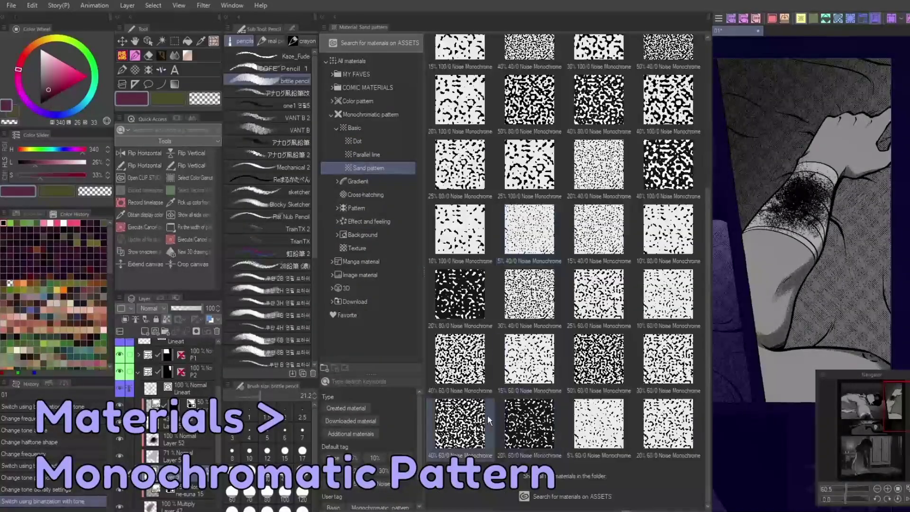
{"action": "left_click_drag", "start_coordinate": [465, 434], "coordinate": [787, 209]}
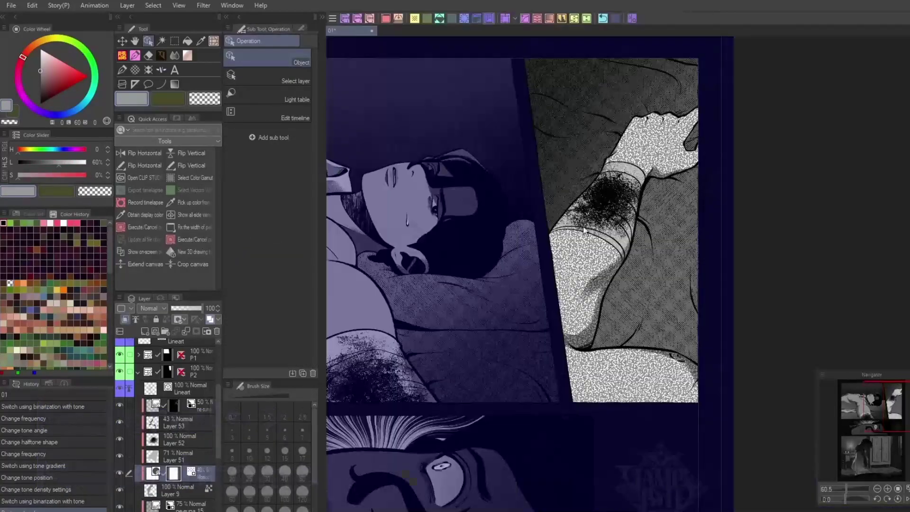
Set the pasted noise tone's density to 61 and noise size to 22, and open its density source choices
{"action": "scroll", "coordinate": [584, 231], "scroll_direction": "up", "scroll_amount": 5}
{"action": "scroll", "coordinate": [550, 57], "scroll_direction": "down", "scroll_amount": 8}
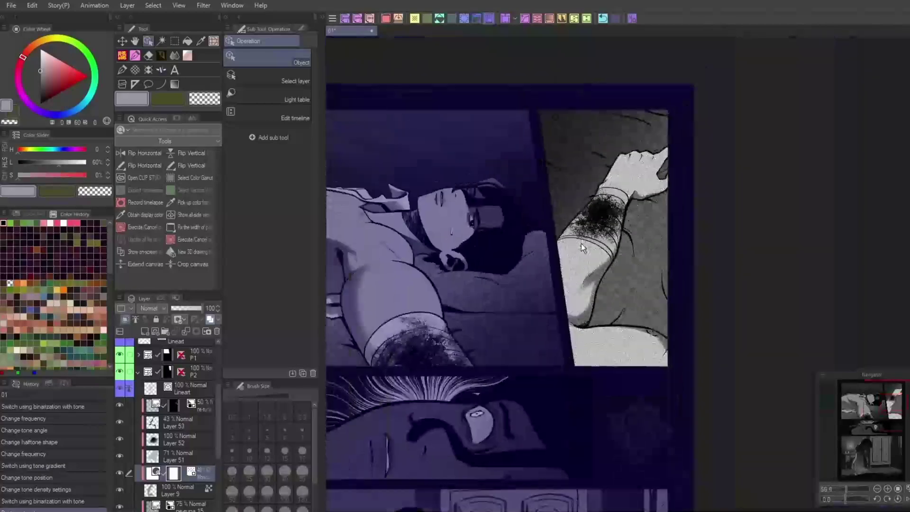
{"action": "scroll", "coordinate": [508, 71], "scroll_direction": "up", "scroll_amount": 3}
{"action": "left_click", "coordinate": [505, 19]}
{"action": "key", "text": "Return"}
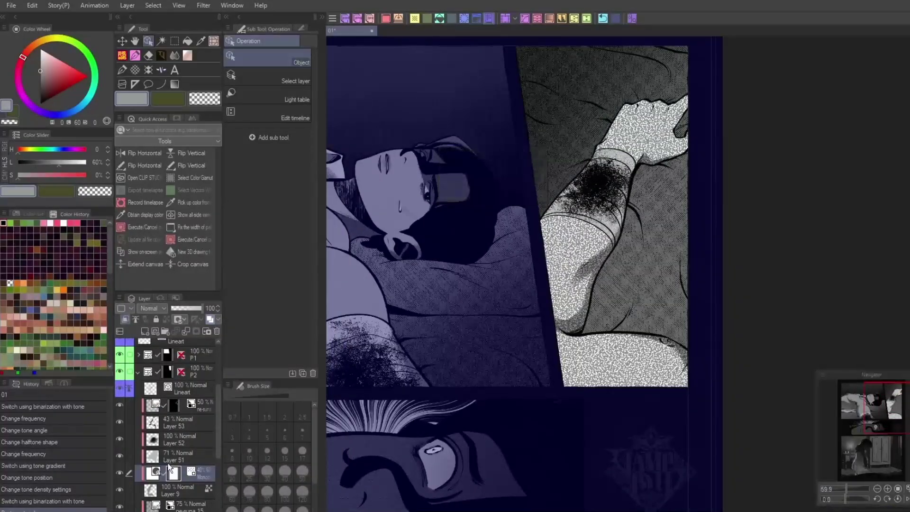
{"action": "left_click", "coordinate": [160, 299]}
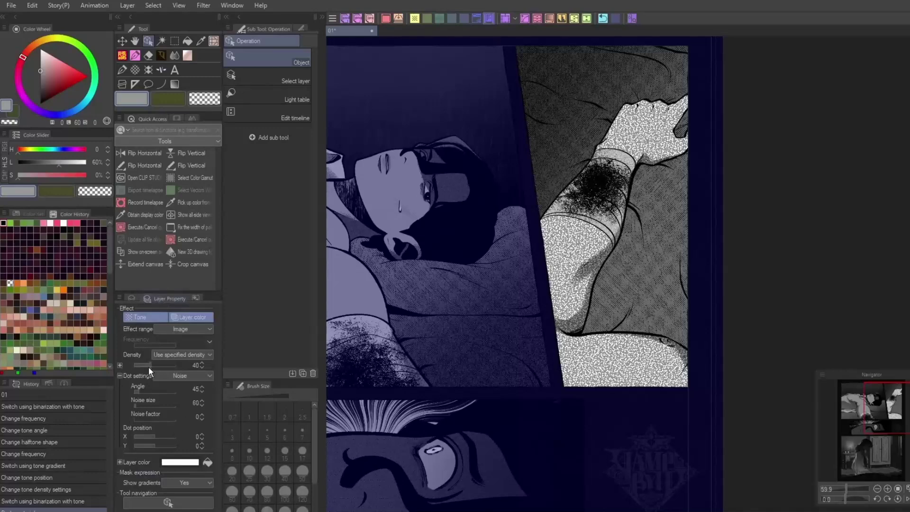
{"action": "mouse_move", "coordinate": [149, 366]}
{"action": "left_mouse_down"}
{"action": "mouse_move", "coordinate": [141, 363]}
{"action": "mouse_move", "coordinate": [162, 365]}
{"action": "left_mouse_up"}
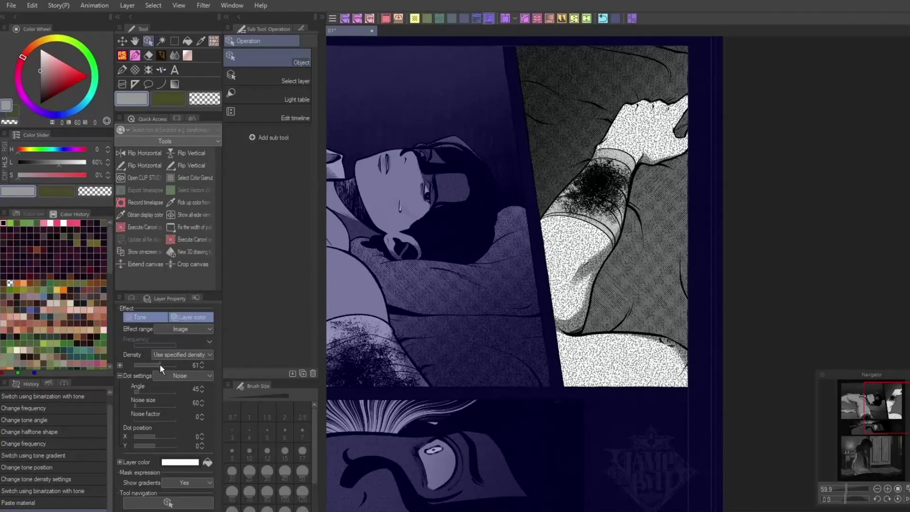
{"action": "mouse_move", "coordinate": [147, 402]}
{"action": "left_mouse_down"}
{"action": "mouse_move", "coordinate": [161, 405]}
{"action": "mouse_move", "coordinate": [134, 407]}
{"action": "left_mouse_up"}
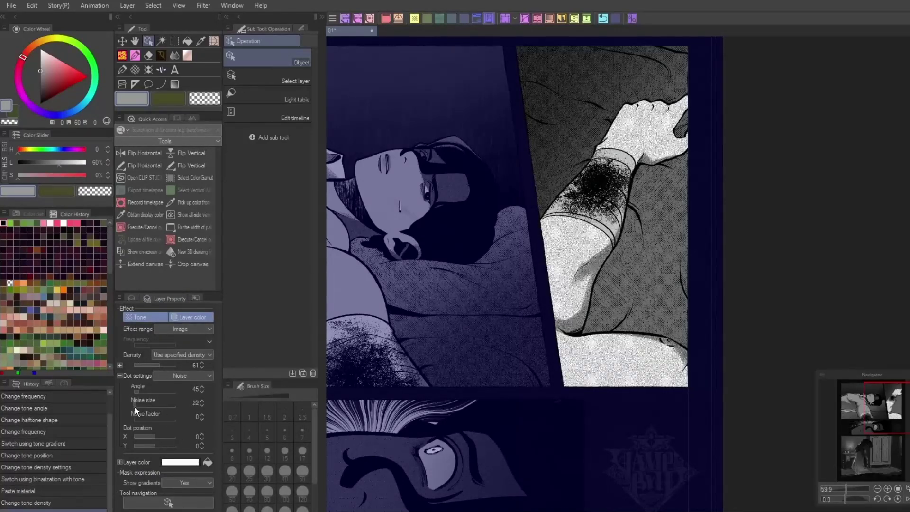
{"action": "left_click", "coordinate": [183, 355]}
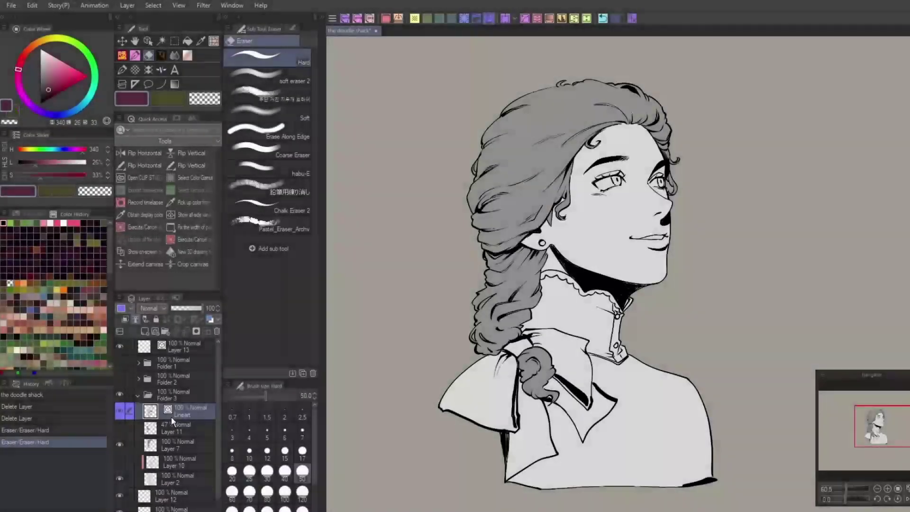
Start Shading Assist on Layer 2 of the bust drawing and change the Level 3 shading color to gray
{"action": "left_click", "coordinate": [171, 476]}
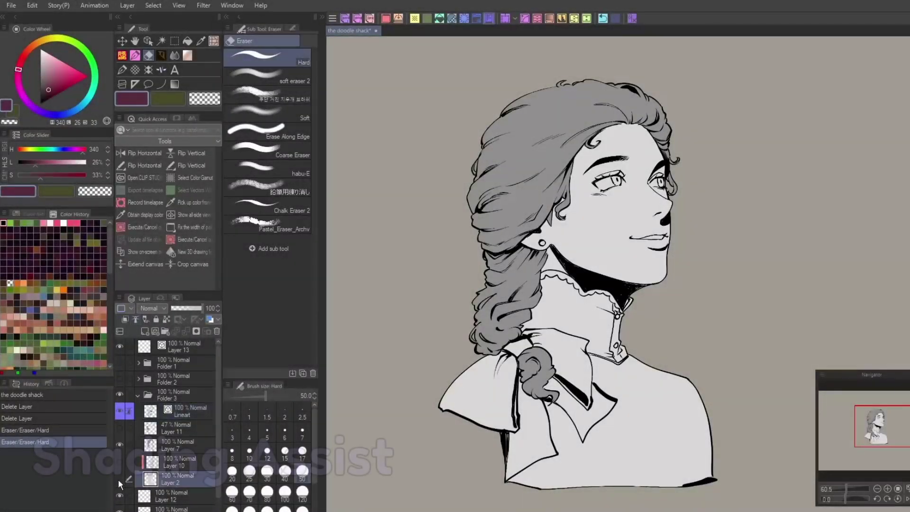
{"action": "left_click", "coordinate": [33, 6]}
{"action": "left_click", "coordinate": [91, 199]}
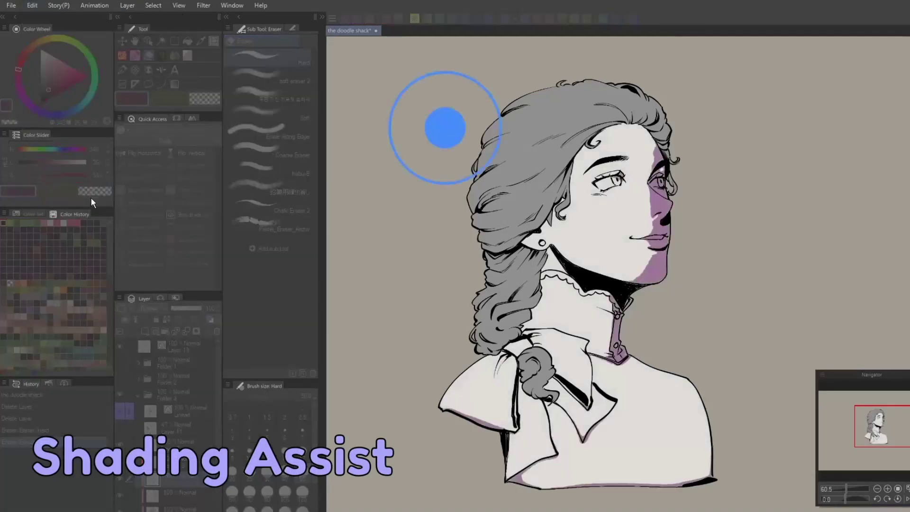
{"action": "left_click", "coordinate": [196, 293]}
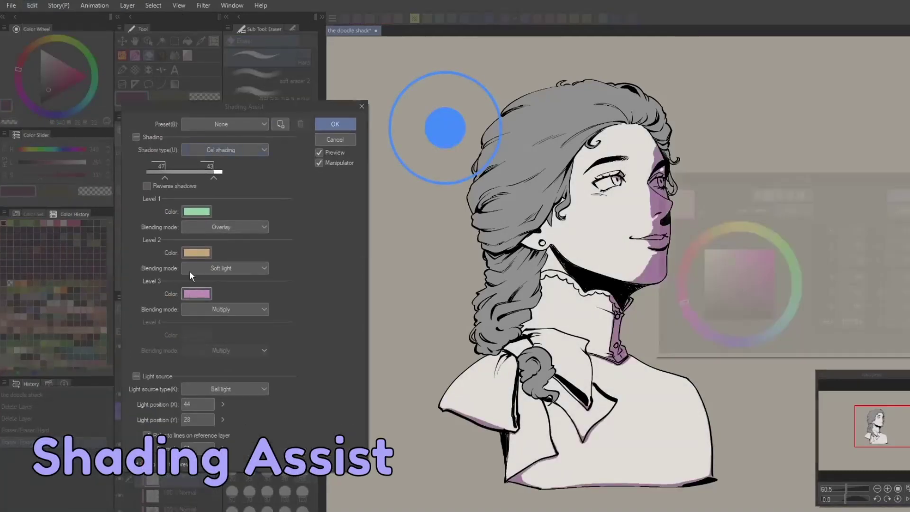
{"action": "left_click", "coordinate": [905, 195]}
Change the Level 2 and Level 1 shading colors to neutral grays
{"action": "left_click", "coordinate": [196, 252]}
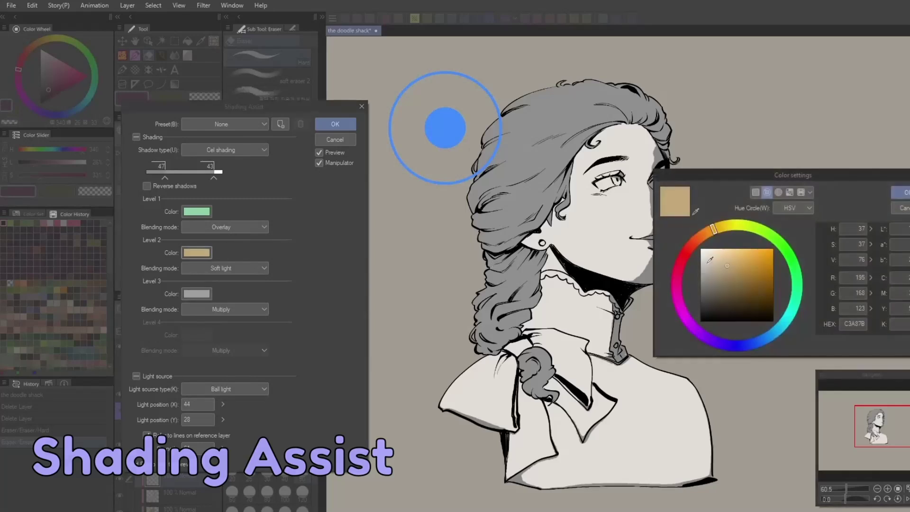
{"action": "left_click", "coordinate": [903, 192]}
{"action": "left_click", "coordinate": [196, 211]}
{"action": "left_click", "coordinate": [701, 258]}
{"action": "left_click", "coordinate": [903, 192]}
Adjust the lighter shading level's boundary and move the ball light down beside the shoulder to position X 44, Y 57
{"action": "left_click_drag", "start_coordinate": [214, 178], "coordinate": [183, 177]}
{"action": "mouse_move", "coordinate": [448, 138]}
{"action": "left_mouse_down"}
{"action": "mouse_move", "coordinate": [405, 135]}
{"action": "mouse_move", "coordinate": [625, 166]}
{"action": "mouse_move", "coordinate": [665, 214]}
{"action": "mouse_move", "coordinate": [778, 238]}
{"action": "mouse_move", "coordinate": [492, 167]}
{"action": "left_mouse_up"}
{"action": "mouse_move", "coordinate": [449, 304]}
{"action": "left_mouse_down"}
{"action": "mouse_move", "coordinate": [431, 267]}
{"action": "mouse_move", "coordinate": [406, 342]}
{"action": "mouse_move", "coordinate": [404, 408]}
{"action": "mouse_move", "coordinate": [450, 459]}
{"action": "mouse_move", "coordinate": [435, 408]}
{"action": "left_mouse_up"}
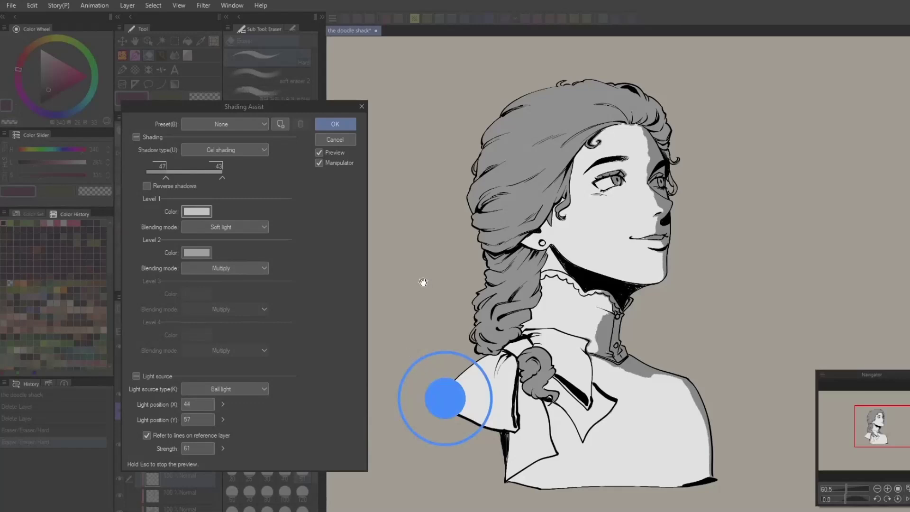
Refine the cel shading's lighter boundary and Level 2 blending mode, choosing Darken, with the ball light moved to X 45, Y 53
{"action": "left_click_drag", "start_coordinate": [165, 178], "coordinate": [177, 181]}
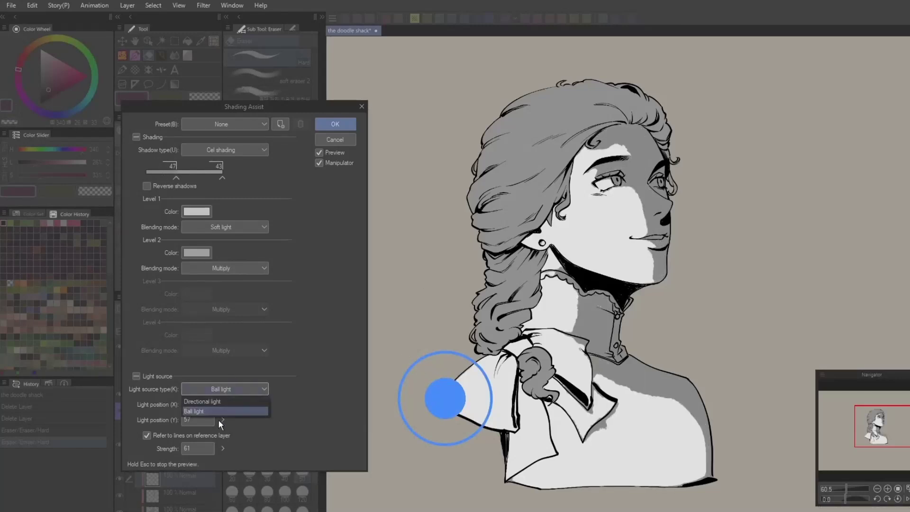
{"action": "mouse_move", "coordinate": [448, 395]}
{"action": "left_mouse_down"}
{"action": "mouse_move", "coordinate": [486, 391]}
{"action": "mouse_move", "coordinate": [477, 365]}
{"action": "left_mouse_up"}
{"action": "left_click", "coordinate": [263, 267]}
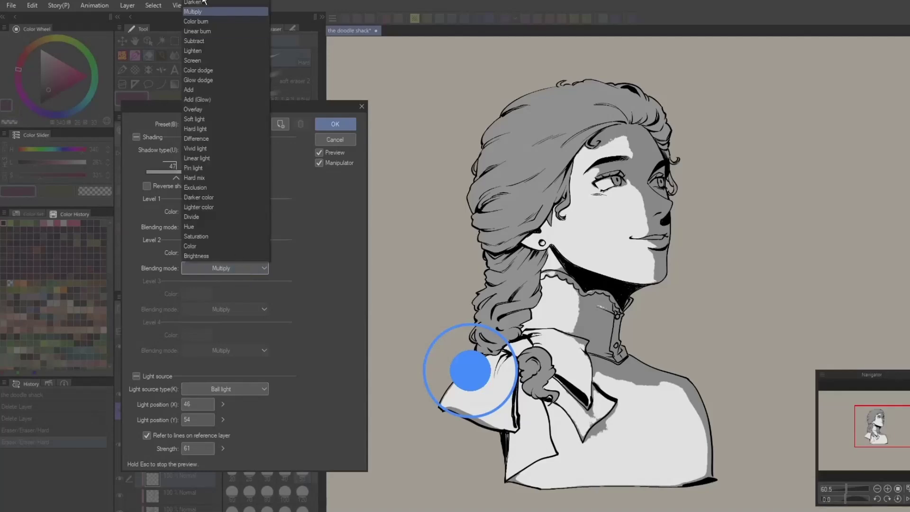
{"action": "left_click", "coordinate": [237, 19]}
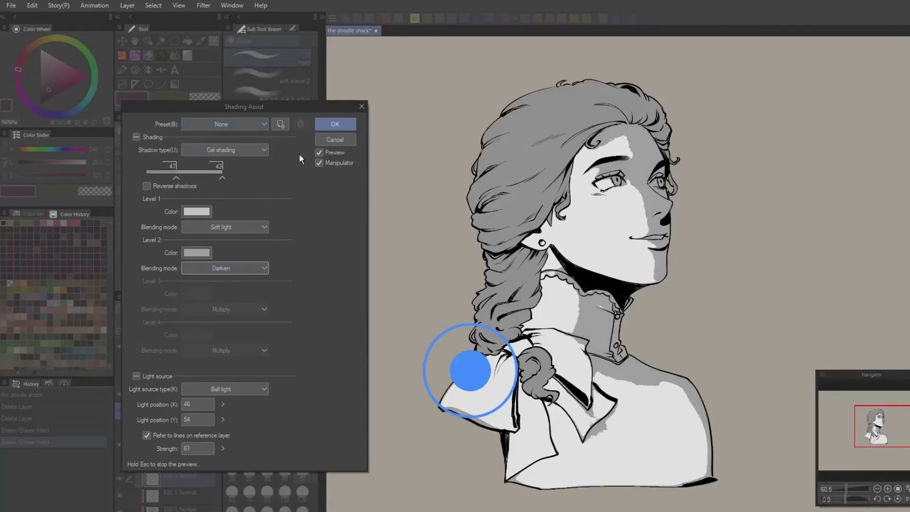
{"action": "mouse_move", "coordinate": [470, 370]}
{"action": "left_mouse_down"}
{"action": "mouse_move", "coordinate": [468, 349]}
{"action": "mouse_move", "coordinate": [458, 361]}
{"action": "left_mouse_up"}
Switch the shadow type to smooth shading with shadow balance 55, and choose the highlight color source
{"action": "left_click_drag", "start_coordinate": [463, 404], "coordinate": [476, 402]}
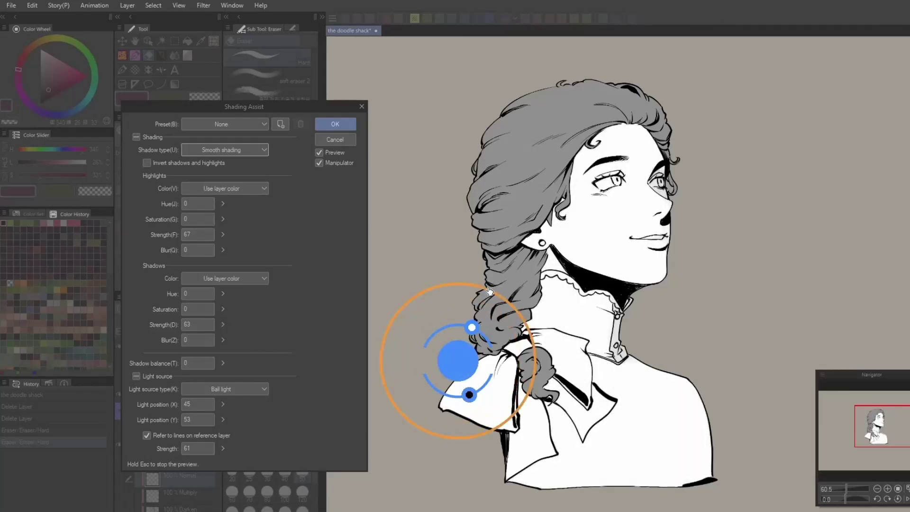
{"action": "left_click_drag", "start_coordinate": [488, 302], "coordinate": [485, 307]}
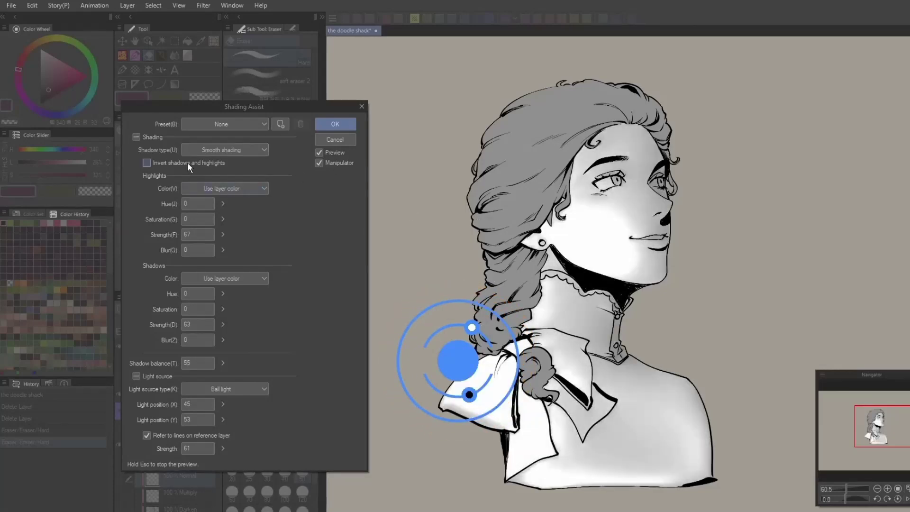
{"action": "left_click", "coordinate": [223, 188]}
{"action": "left_click", "coordinate": [226, 199]}
{"action": "left_click", "coordinate": [204, 219]}
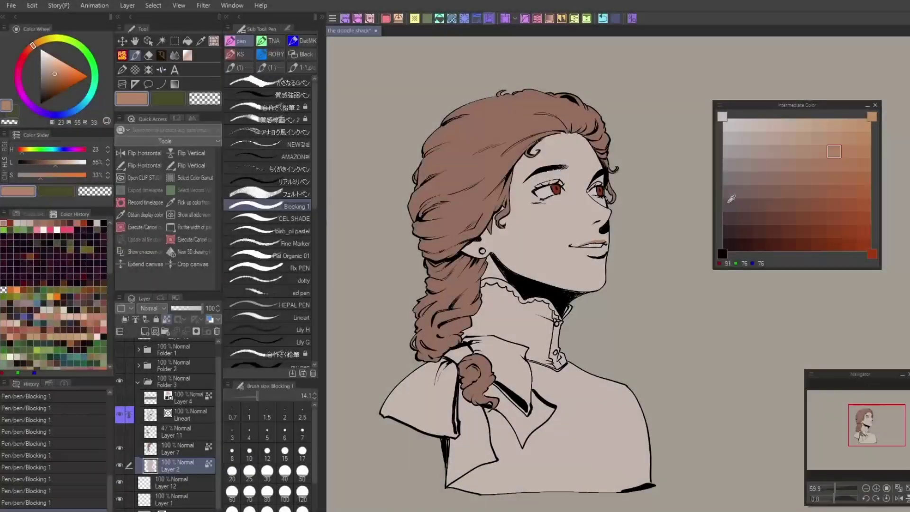
Fill the collar and garment with a dark muted brown from the Intermediate Color grid, covering the leftover gaps with Gap-Filler
{"action": "left_click", "coordinate": [730, 205]}
{"action": "key", "text": "g"}
{"action": "left_click", "coordinate": [539, 336]}
{"action": "left_click", "coordinate": [635, 443]}
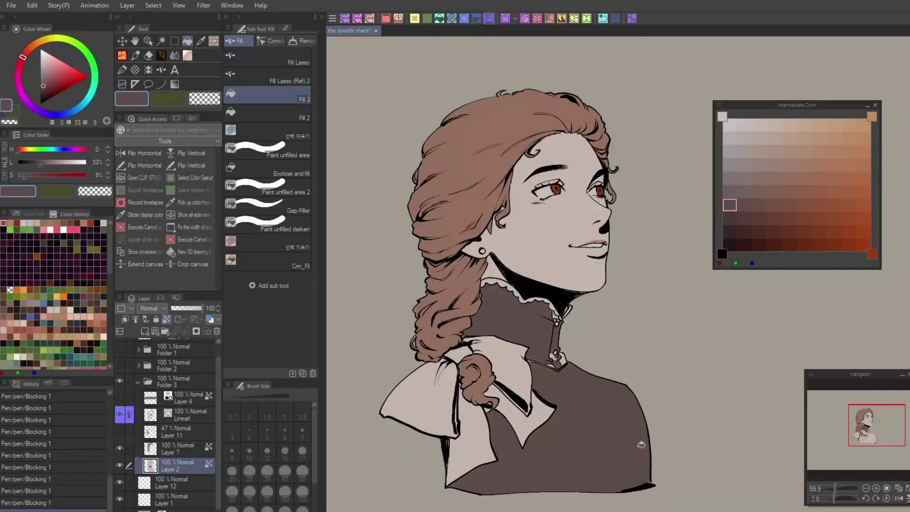
{"action": "key", "text": "g"}
{"action": "left_click_drag", "start_coordinate": [491, 287], "coordinate": [550, 315]}
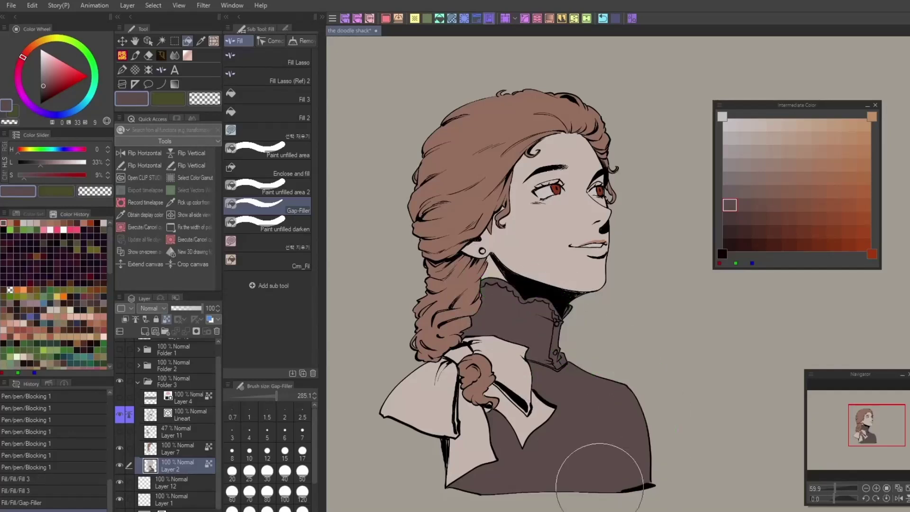
{"action": "left_click", "coordinate": [493, 416]}
{"action": "left_click", "coordinate": [493, 469]}
Fill the bow and its tails with a dark red from the Intermediate Color grid, closing small gaps with Gap-Filler
{"action": "key", "text": "g"}
{"action": "left_click", "coordinate": [789, 245]}
{"action": "left_click", "coordinate": [417, 384]}
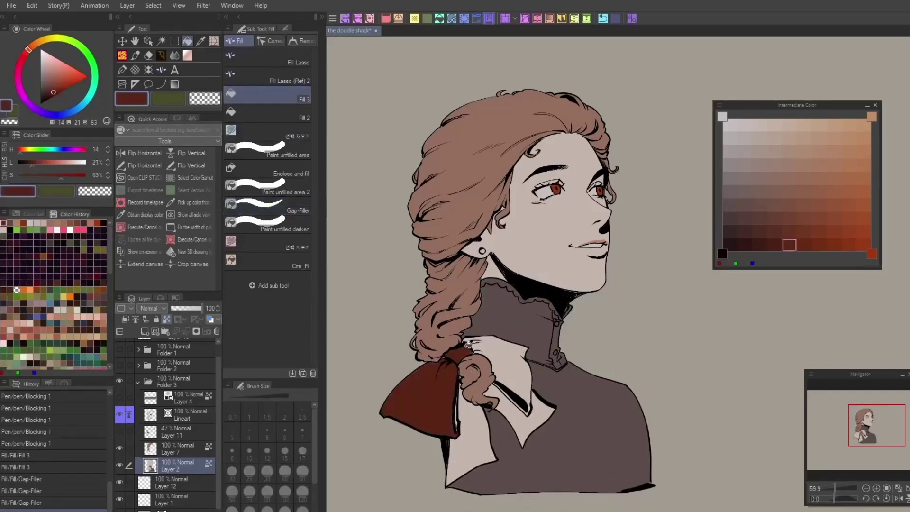
{"action": "left_click", "coordinate": [503, 360]}
{"action": "left_click", "coordinate": [474, 450]}
{"action": "key", "text": "g"}
{"action": "left_click", "coordinate": [441, 441]}
{"action": "left_click", "coordinate": [464, 422]}
{"action": "mouse_move", "coordinate": [476, 344]}
{"action": "left_mouse_down"}
{"action": "mouse_move", "coordinate": [502, 393]}
{"action": "mouse_move", "coordinate": [434, 401]}
{"action": "left_mouse_up"}
Pick a muted mid-brown from the Intermediate Color grid for filling and select Layer 7
{"action": "key", "text": "g"}
{"action": "left_click", "coordinate": [805, 165]}
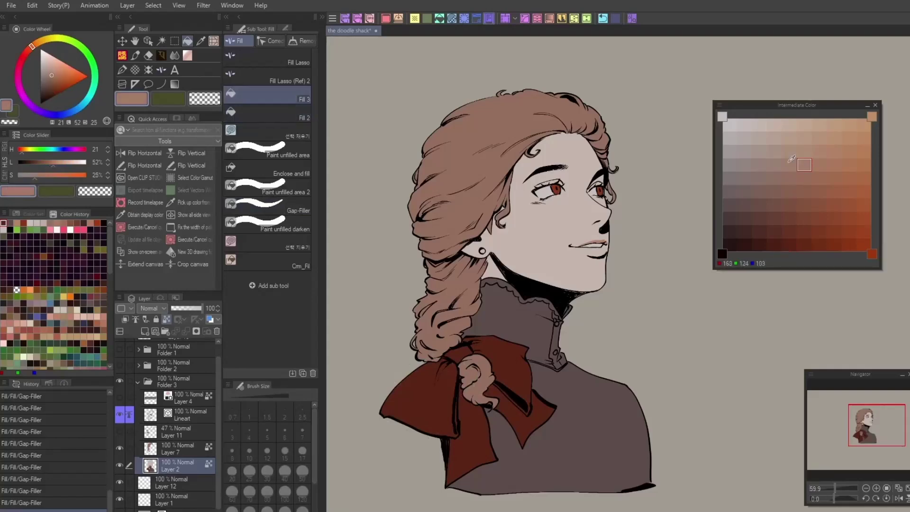
{"action": "left_click", "coordinate": [178, 449]}
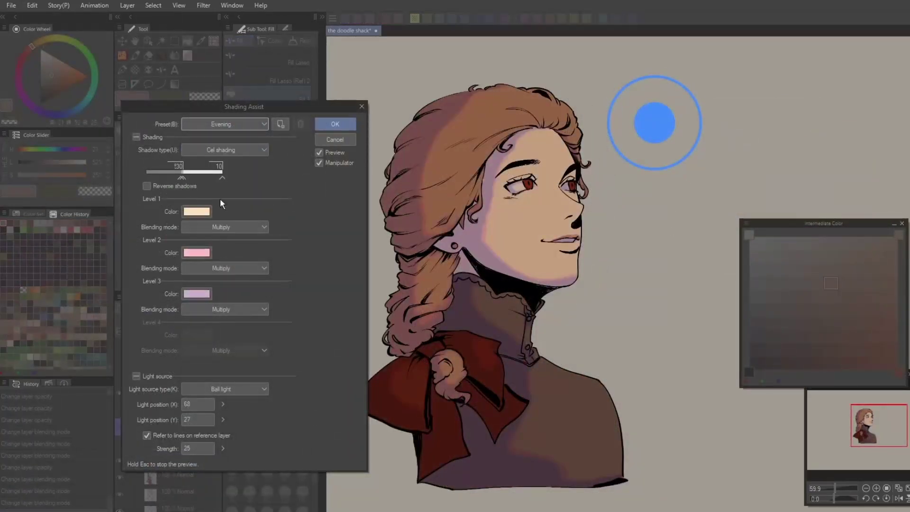
Preview the Night, Faint backlight and Color light presets of Shading Assist on the colored bust
{"action": "left_click", "coordinate": [253, 124]}
{"action": "left_click", "coordinate": [190, 166]}
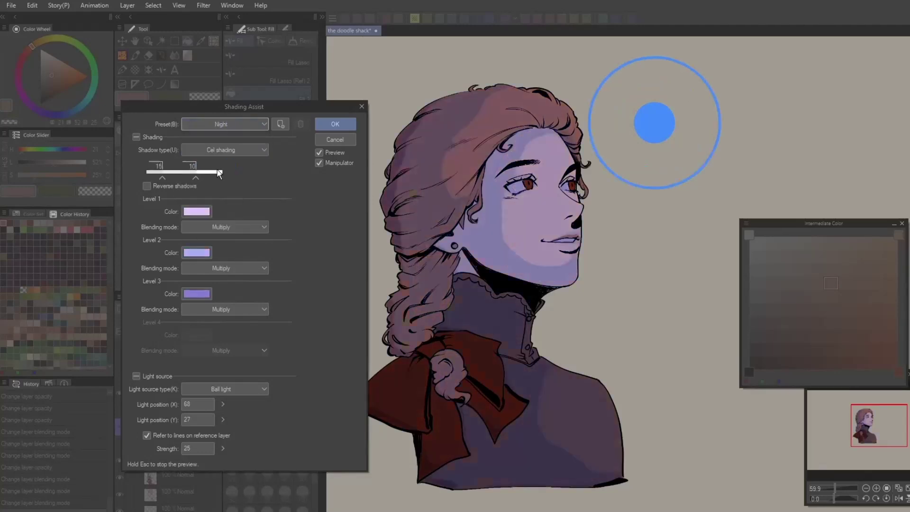
{"action": "left_click", "coordinate": [231, 125]}
{"action": "left_click", "coordinate": [238, 170]}
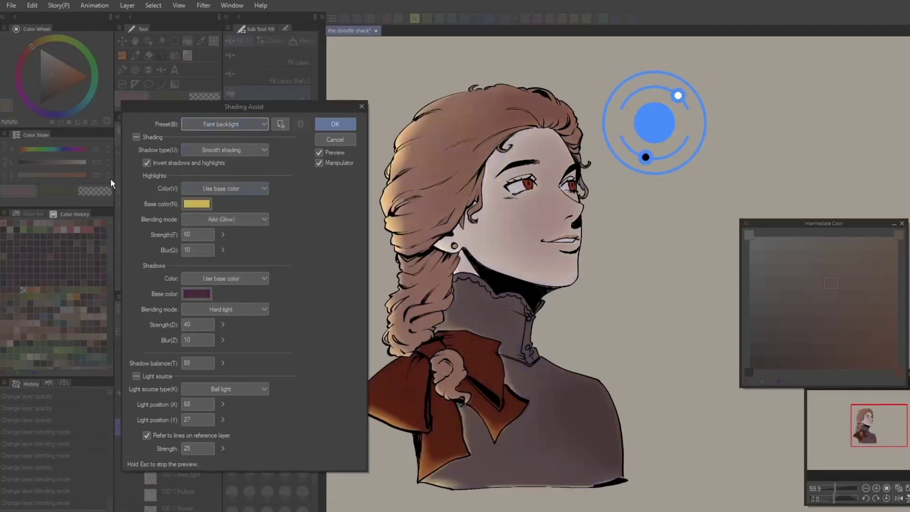
{"action": "left_click", "coordinate": [231, 124]}
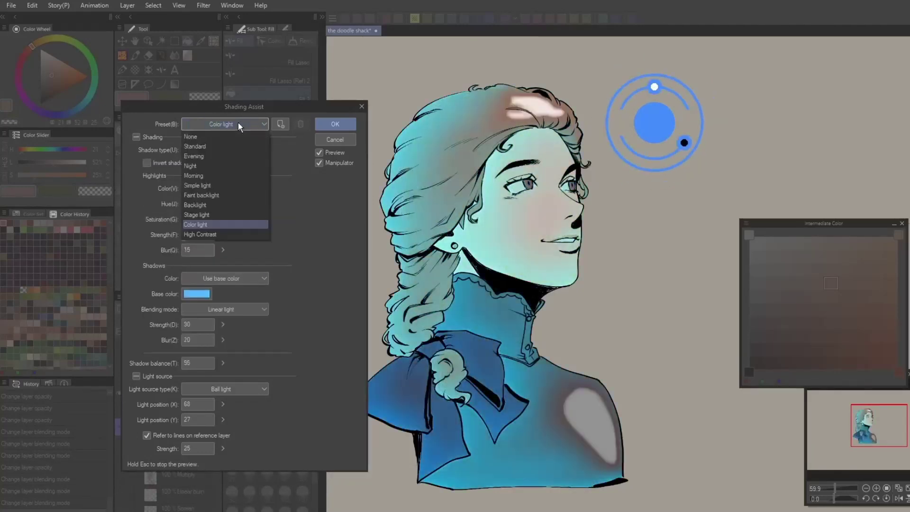
{"action": "left_click", "coordinate": [203, 223]}
Choose another shading preset and move the ball light farther away from the bust's face
{"action": "left_click", "coordinate": [231, 124]}
{"action": "left_click", "coordinate": [219, 152]}
{"action": "mouse_move", "coordinate": [655, 123]}
{"action": "left_mouse_down"}
{"action": "mouse_move", "coordinate": [678, 100]}
{"action": "mouse_move", "coordinate": [711, 122]}
{"action": "mouse_move", "coordinate": [708, 100]}
{"action": "left_mouse_up"}
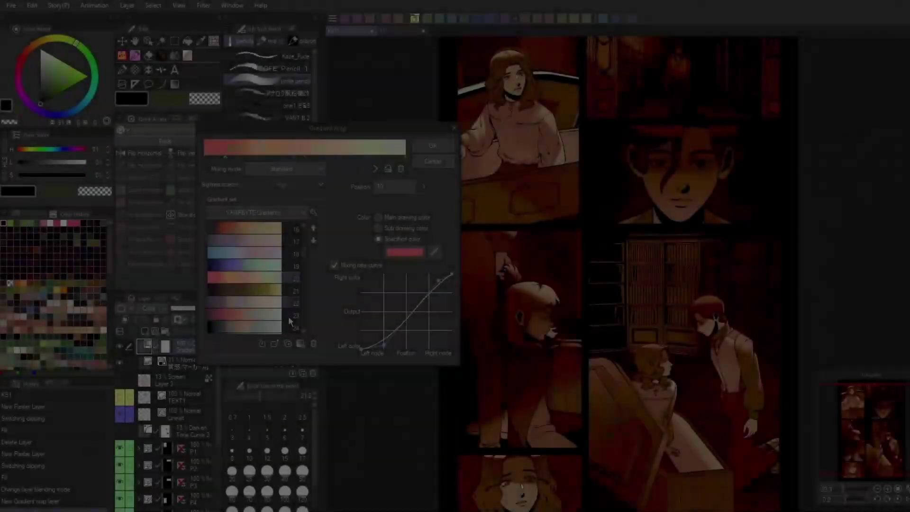
Preview gradients 21, 27 and 28 of the VAMPBYTE Gradients set on the comic page's gradient map layer
{"action": "left_click", "coordinate": [285, 288]}
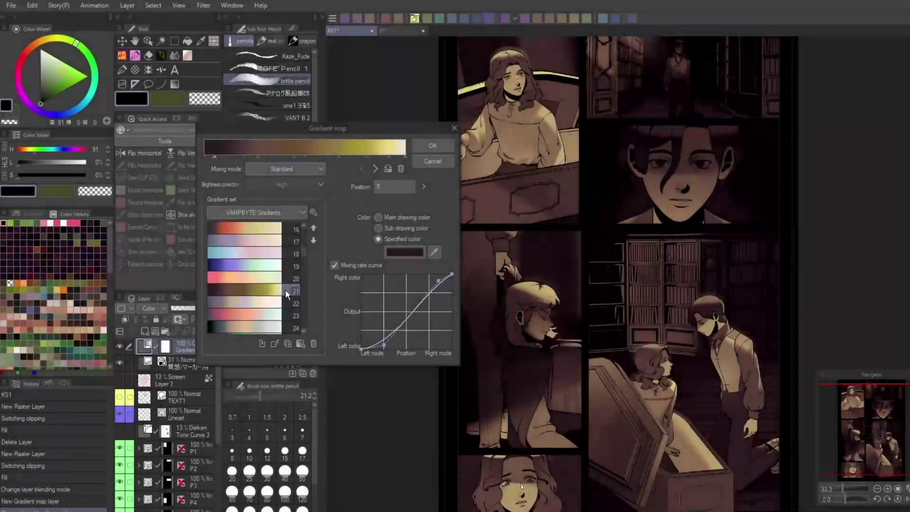
{"action": "scroll", "coordinate": [285, 290], "scroll_direction": "down", "scroll_amount": 2}
{"action": "left_click", "coordinate": [286, 290]}
{"action": "scroll", "coordinate": [285, 290], "scroll_direction": "down", "scroll_amount": 1}
{"action": "left_click", "coordinate": [286, 290]}
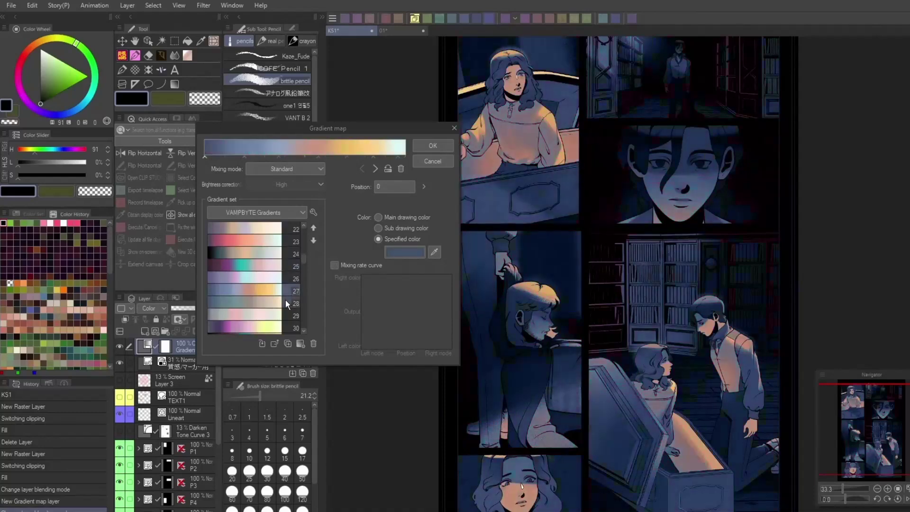
{"action": "left_click", "coordinate": [286, 300]}
Apply VAMPBYTE gradient 32 to the gradient map layer and lower the layer's opacity to 33%
{"action": "scroll", "coordinate": [286, 300], "scroll_direction": "down", "scroll_amount": 3}
{"action": "left_click", "coordinate": [285, 300]}
{"action": "left_click", "coordinate": [285, 313]}
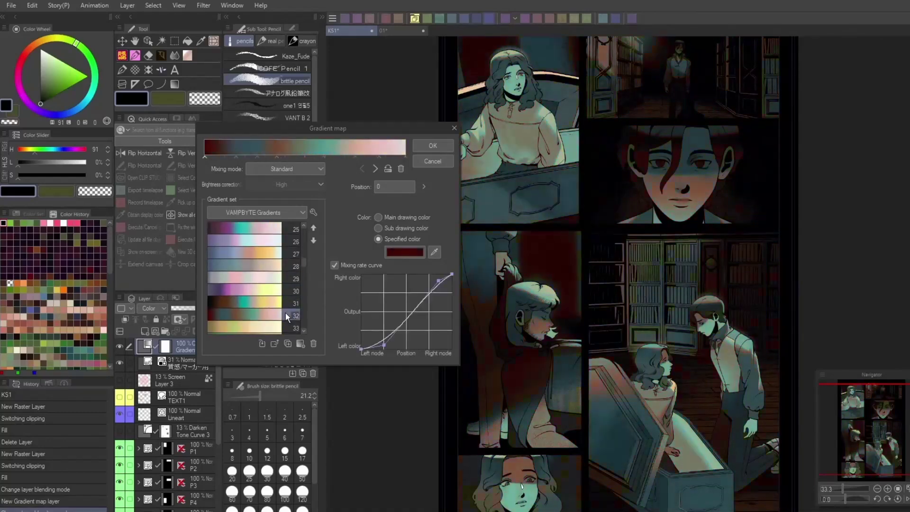
{"action": "key", "text": "Return"}
{"action": "left_click", "coordinate": [182, 308]}
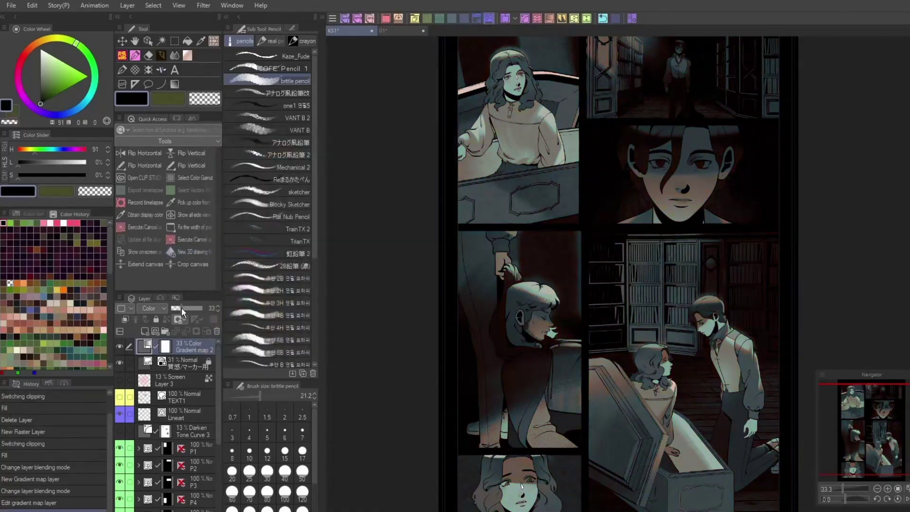
Edit the Gradient map 2 layer, comparing VAMPBYTE gradients such as 10, 15 and 27, and apply gradient 33
{"action": "double_click", "coordinate": [148, 346]}
{"action": "left_click", "coordinate": [278, 314]}
{"action": "left_click", "coordinate": [278, 328]}
{"action": "scroll", "coordinate": [274, 329], "scroll_direction": "down", "scroll_amount": 3}
{"action": "left_click", "coordinate": [275, 328]}
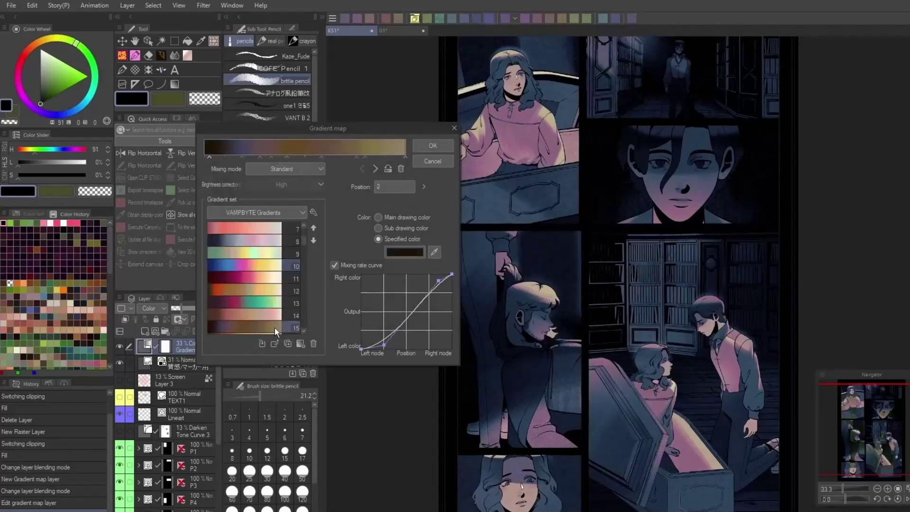
{"action": "scroll", "coordinate": [272, 326], "scroll_direction": "down", "scroll_amount": 3}
{"action": "left_click", "coordinate": [272, 326]}
{"action": "scroll", "coordinate": [272, 326], "scroll_direction": "down", "scroll_amount": 2}
{"action": "left_click", "coordinate": [272, 326]}
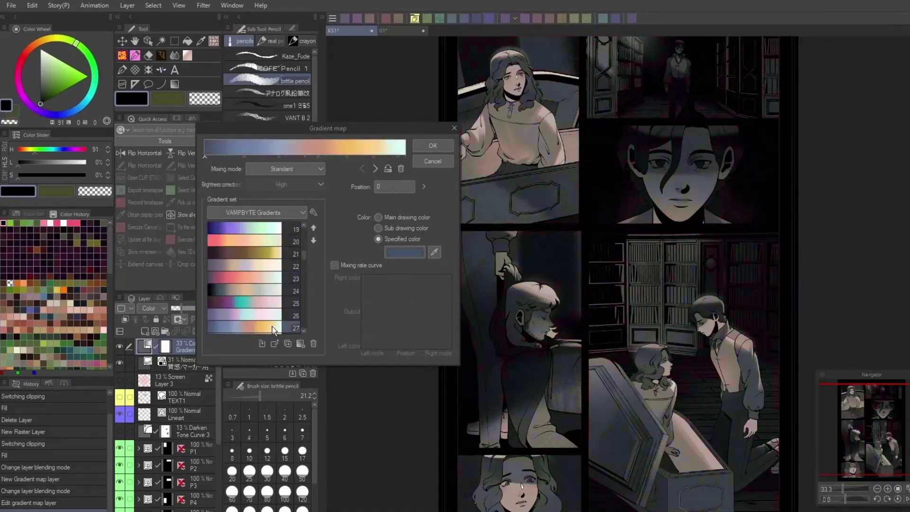
{"action": "scroll", "coordinate": [272, 326], "scroll_direction": "down", "scroll_amount": 3}
{"action": "left_click", "coordinate": [272, 326]}
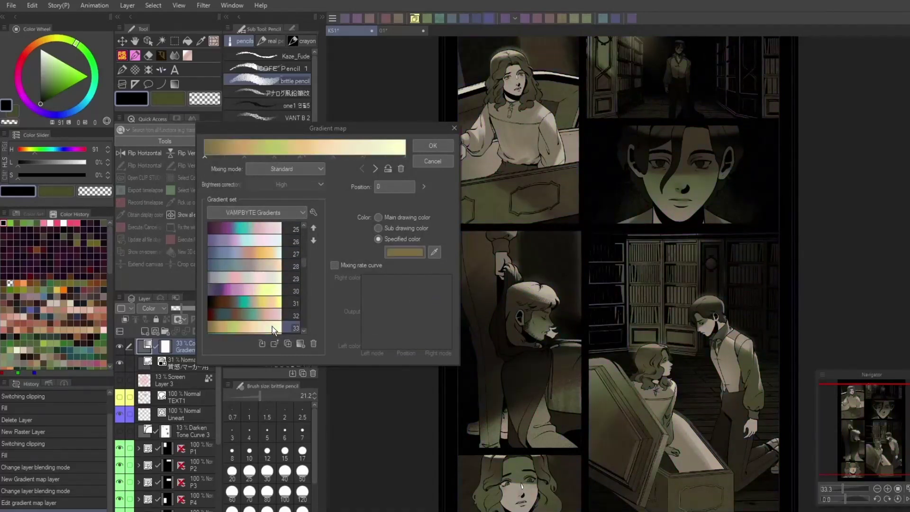
{"action": "left_click", "coordinate": [433, 146]}
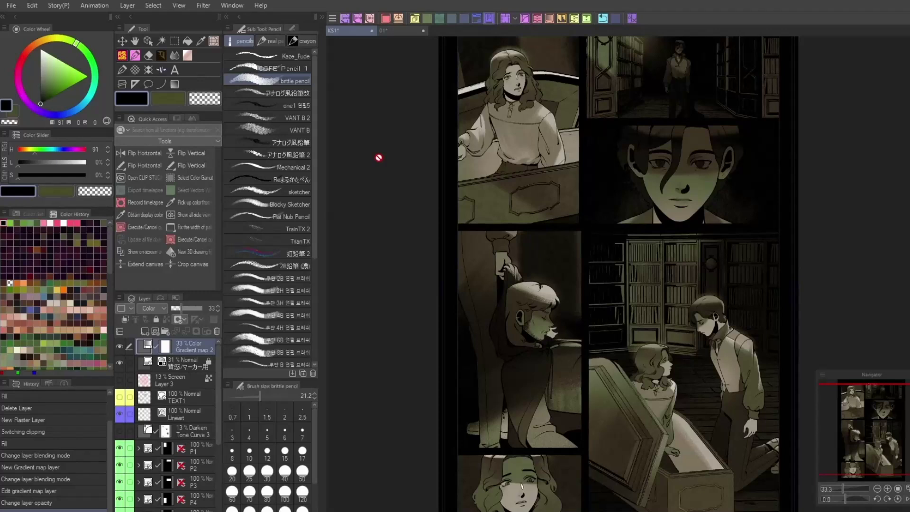